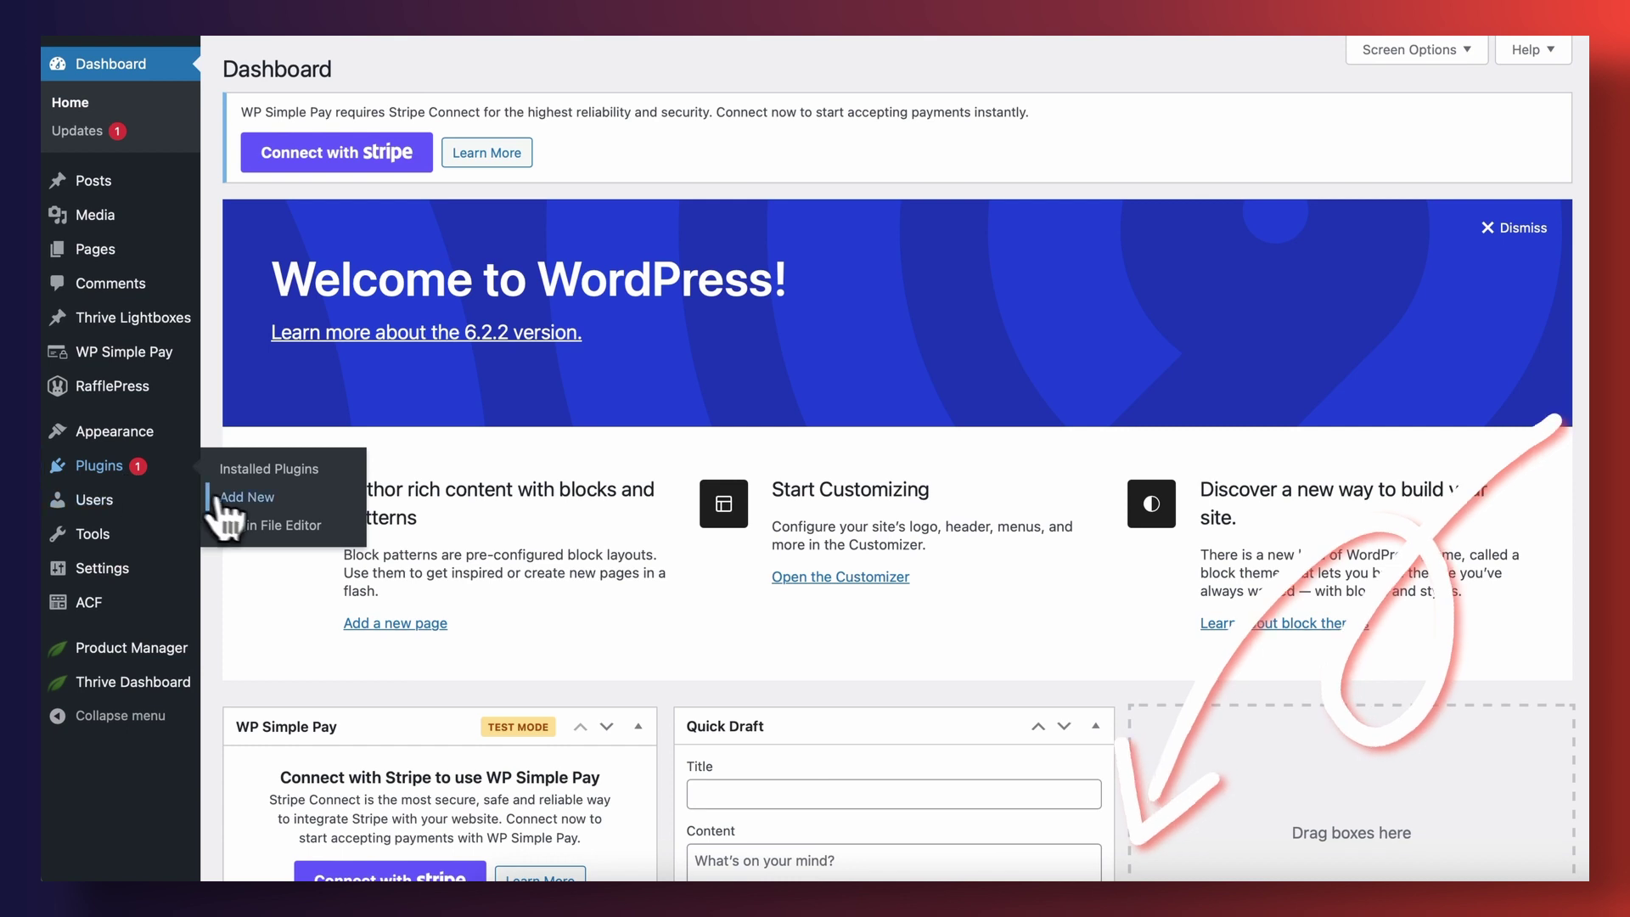
Upload and install the Thrive Product Manager 1.13 plugin from its zip file in the Downloads folder
left_click(246, 499)
left_click(403, 70)
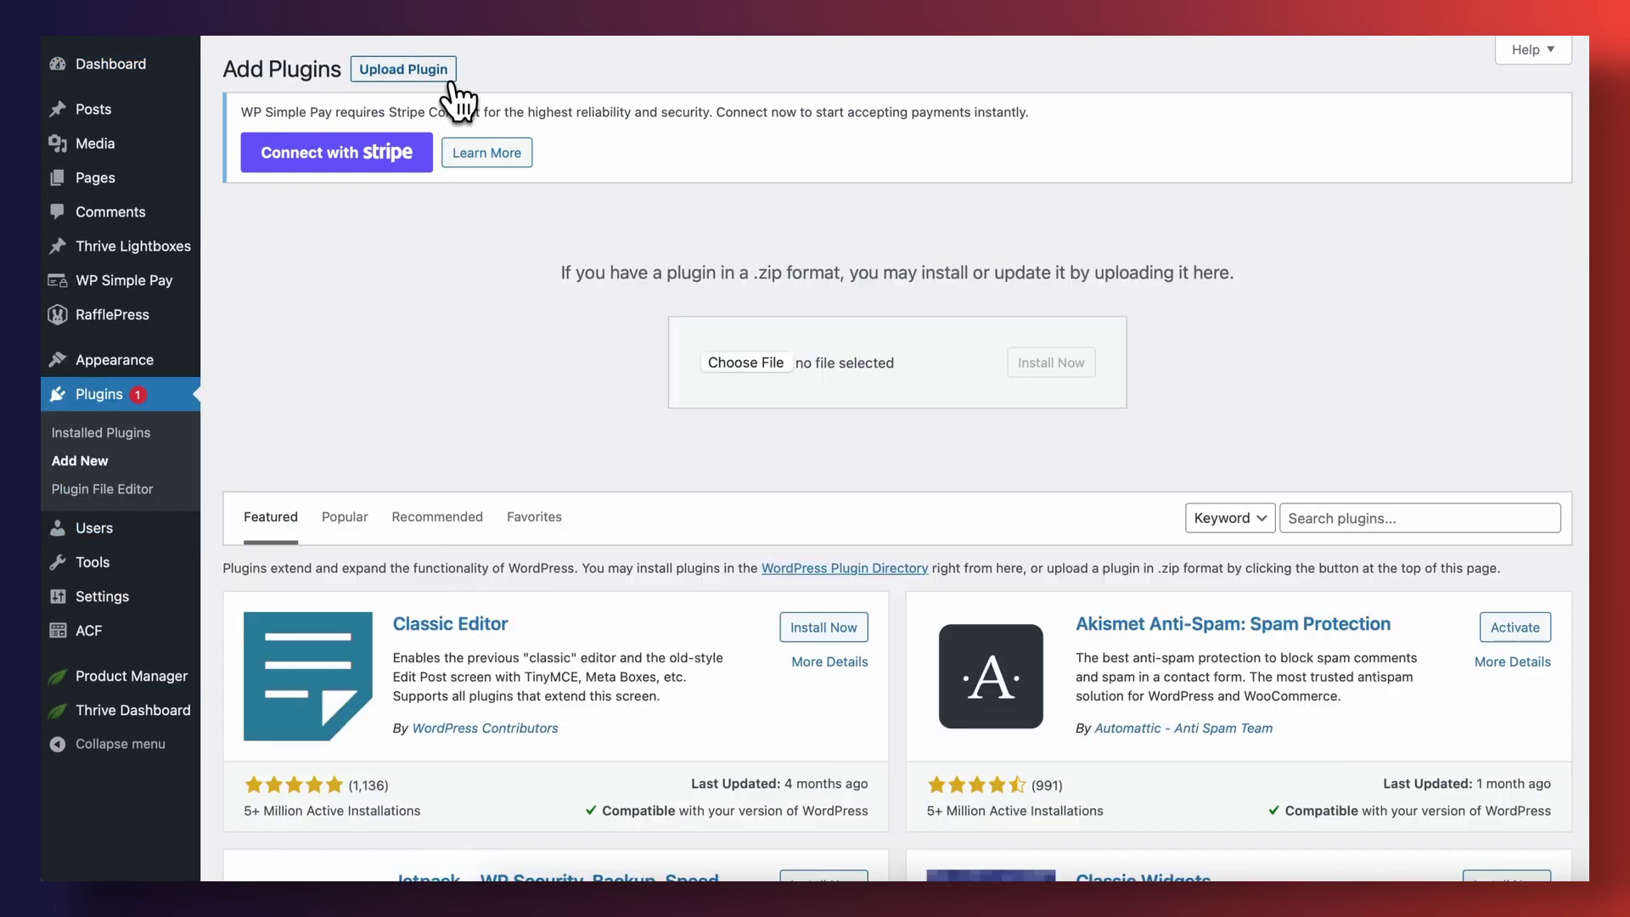
left_click(726, 344)
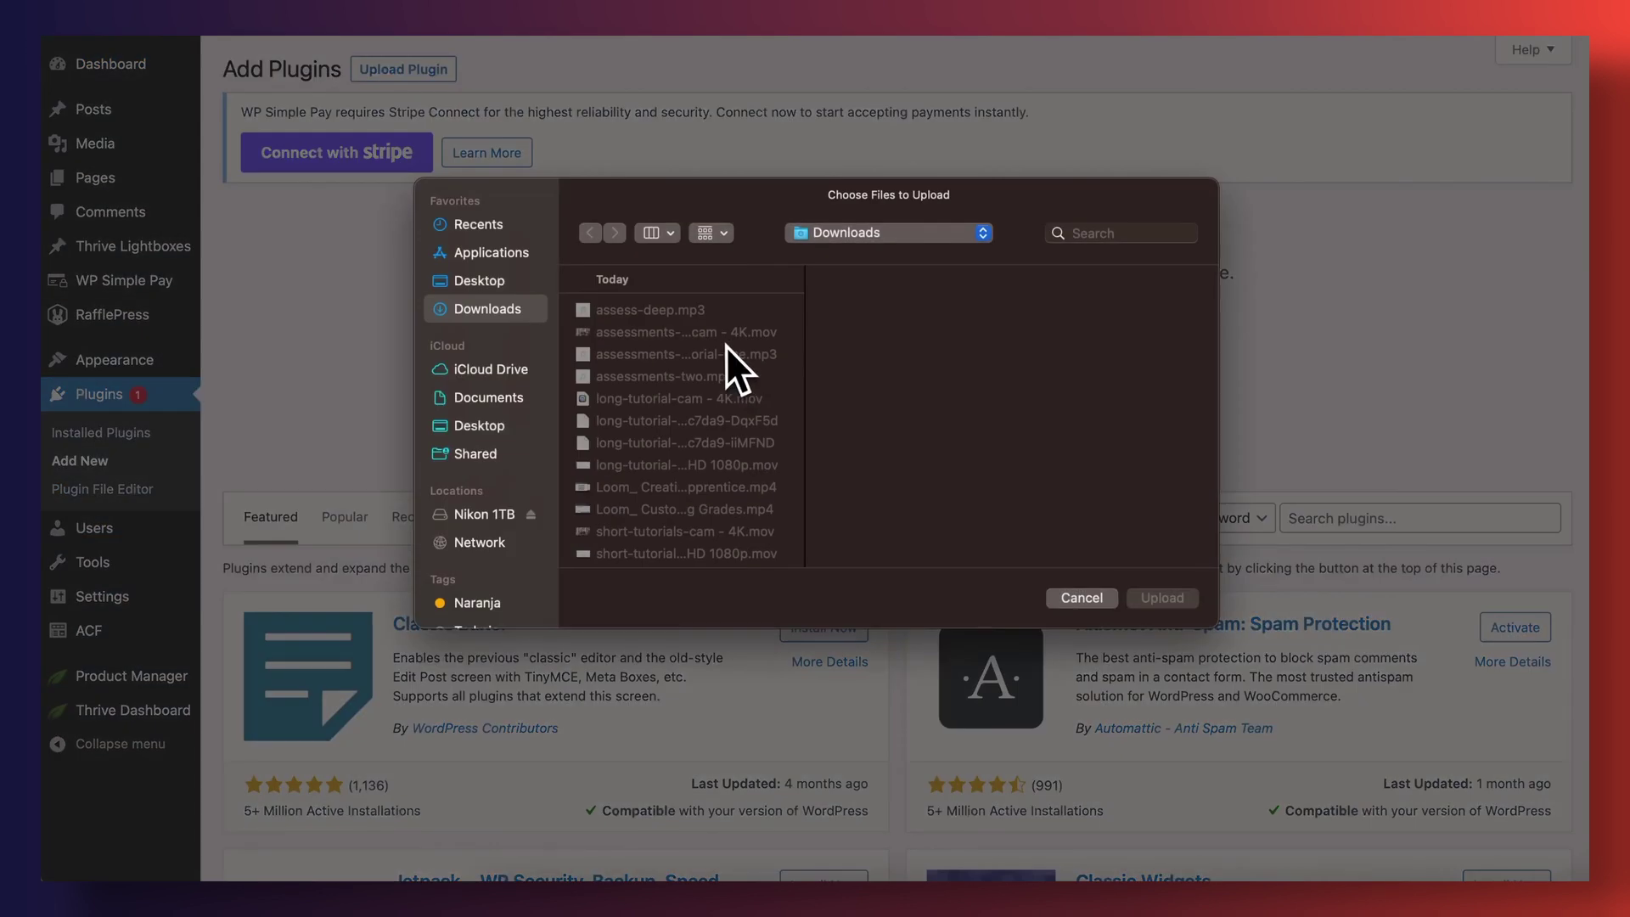
left_click_drag(1037, 517, 764, 441)
left_click(1156, 598)
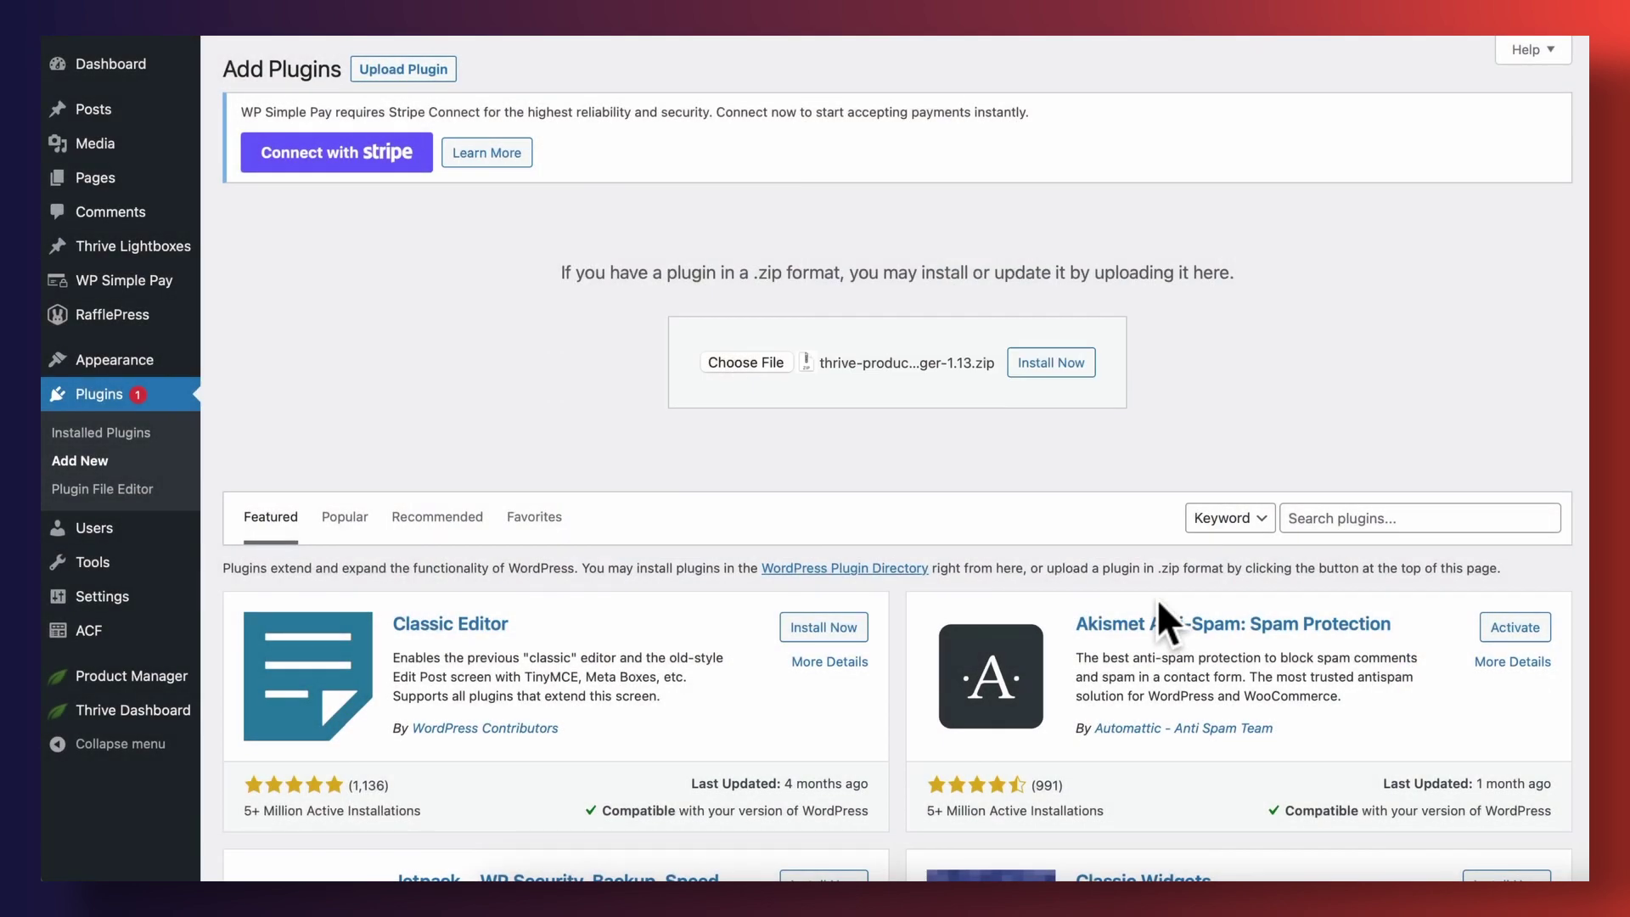
left_click(1066, 375)
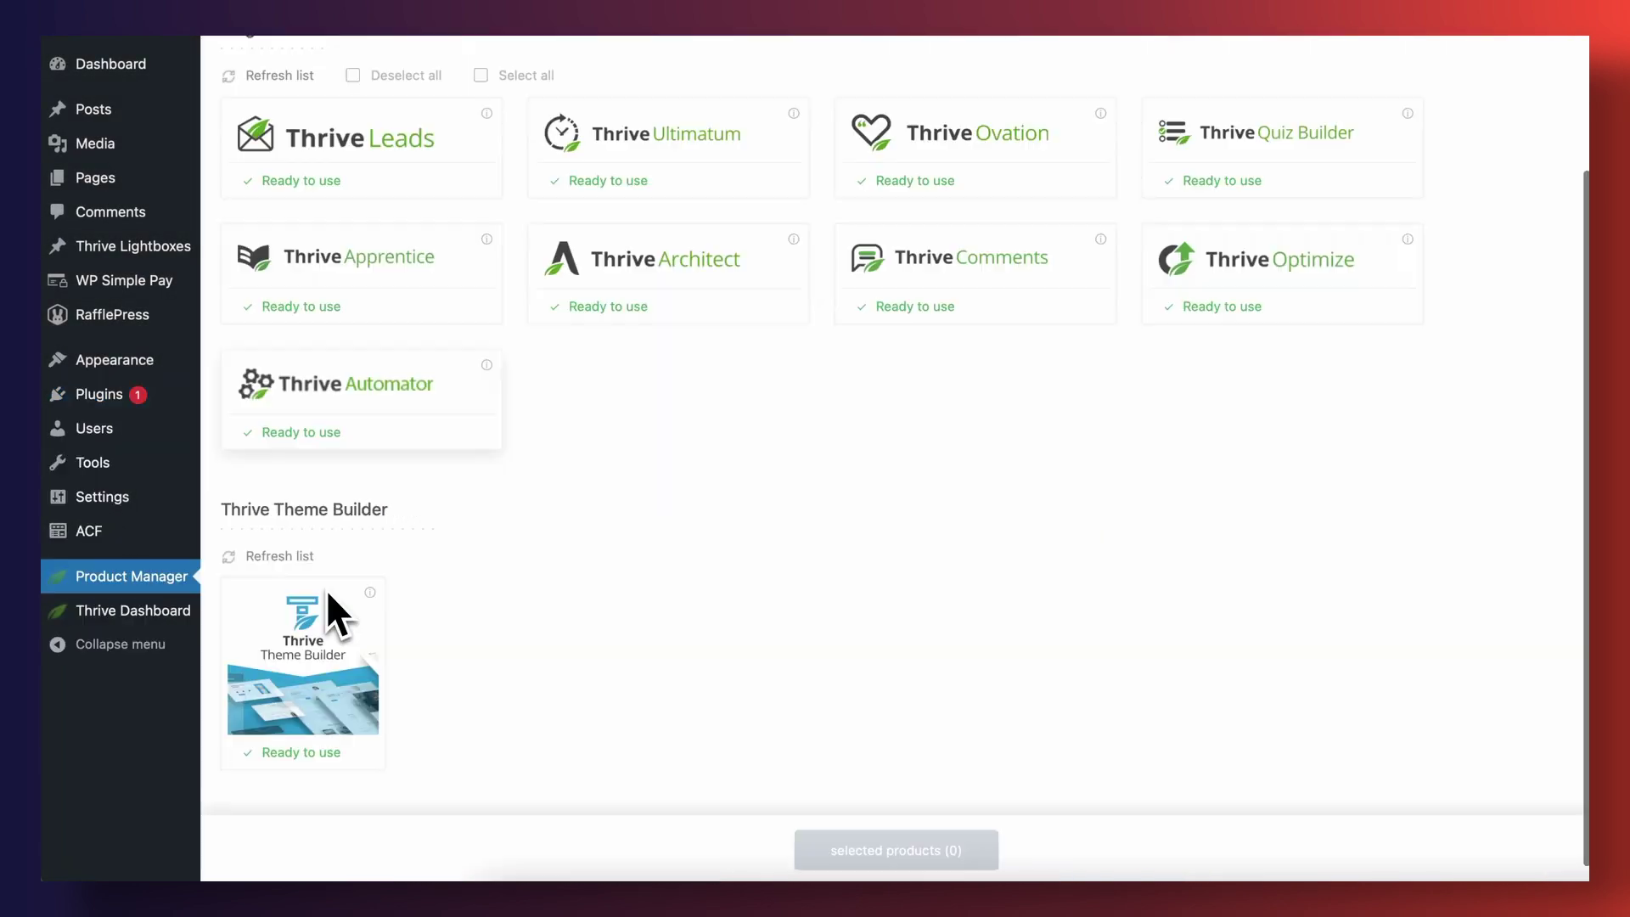
scroll(326, 589, "up", 3)
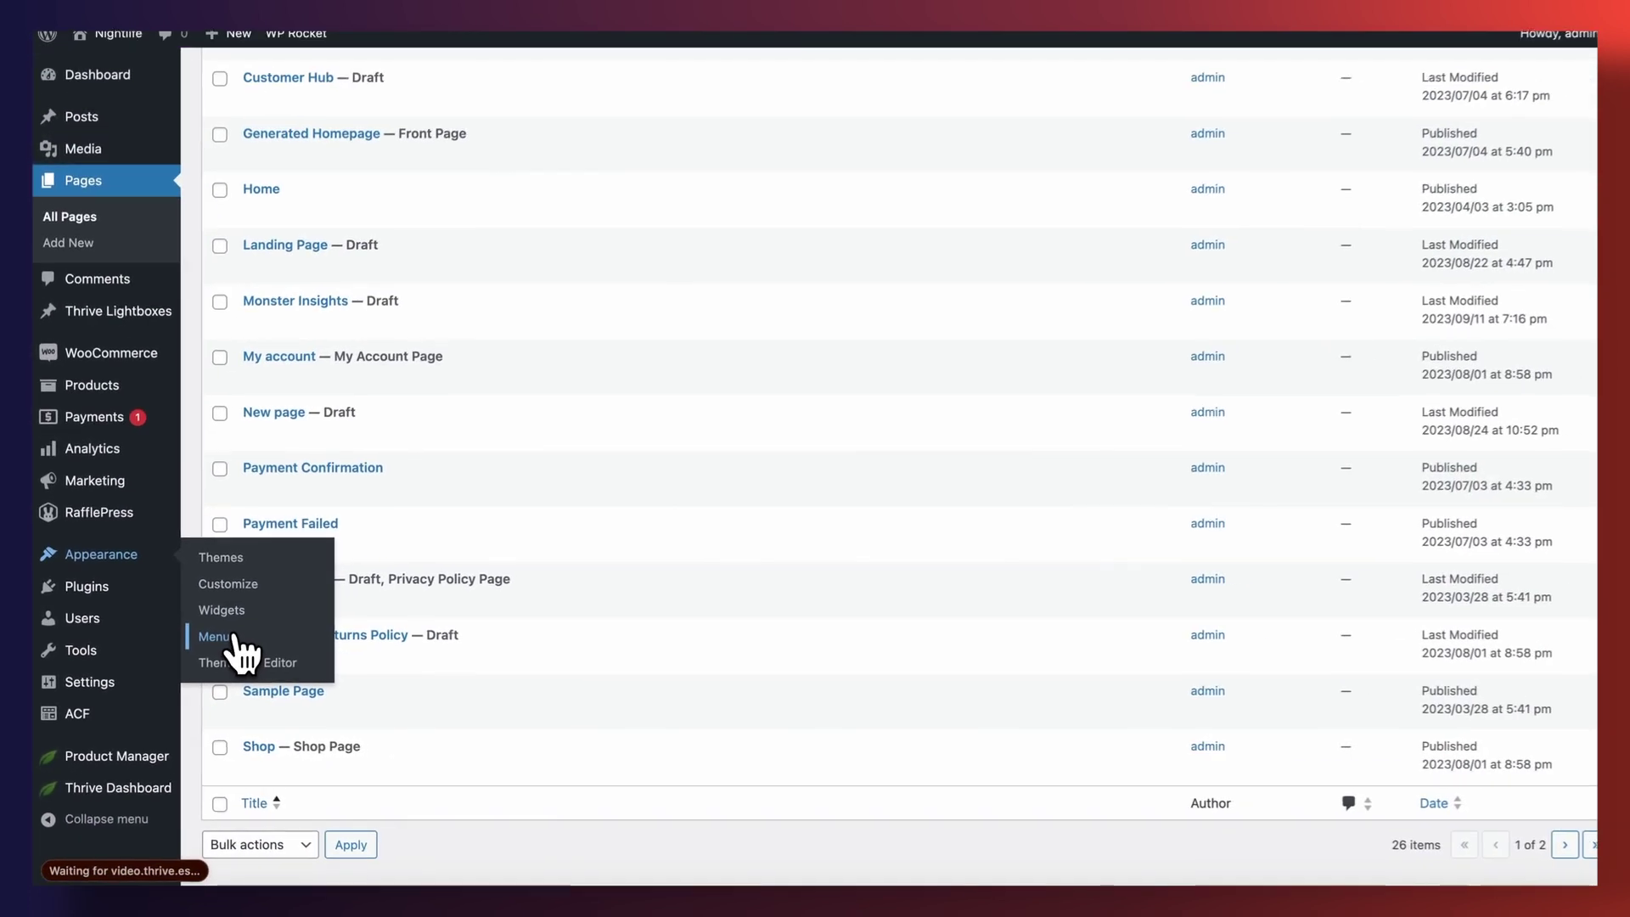
Create a new WordPress menu named "Example Menu" with Primary as its display location
left_click(236, 638)
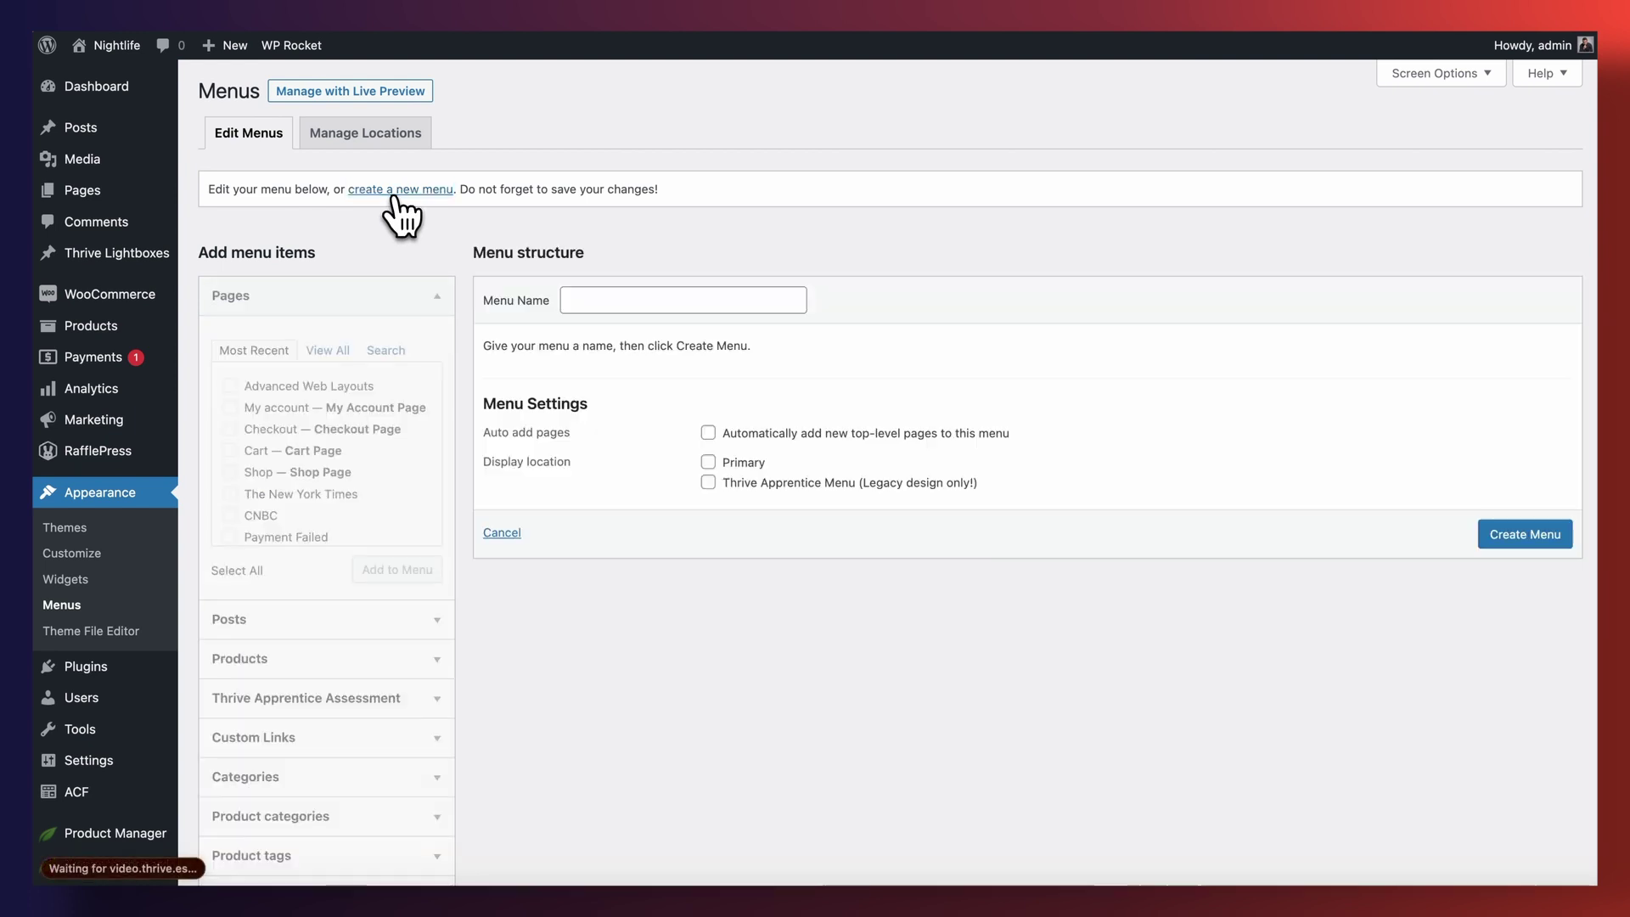
left_click(583, 299)
type("Example Menu")
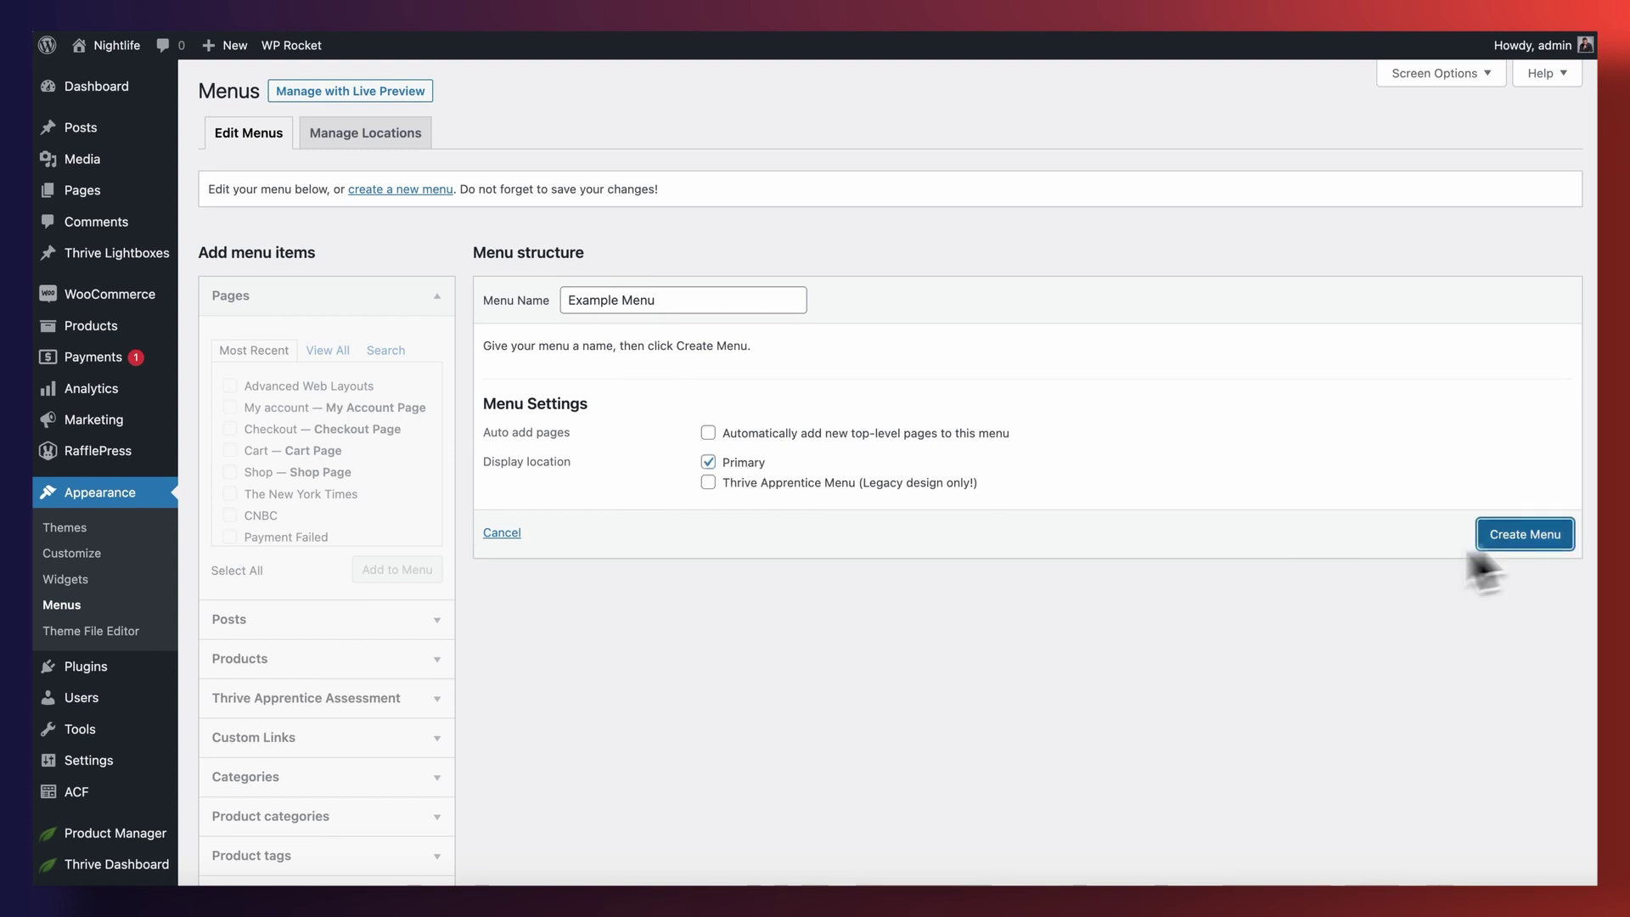
Add the Advanced Web Layouts, CNBC, The New York Times, Thrive Themes and Blog pages to Example Menu, with Blog last
left_click(327, 361)
scroll(269, 454, "down", 10)
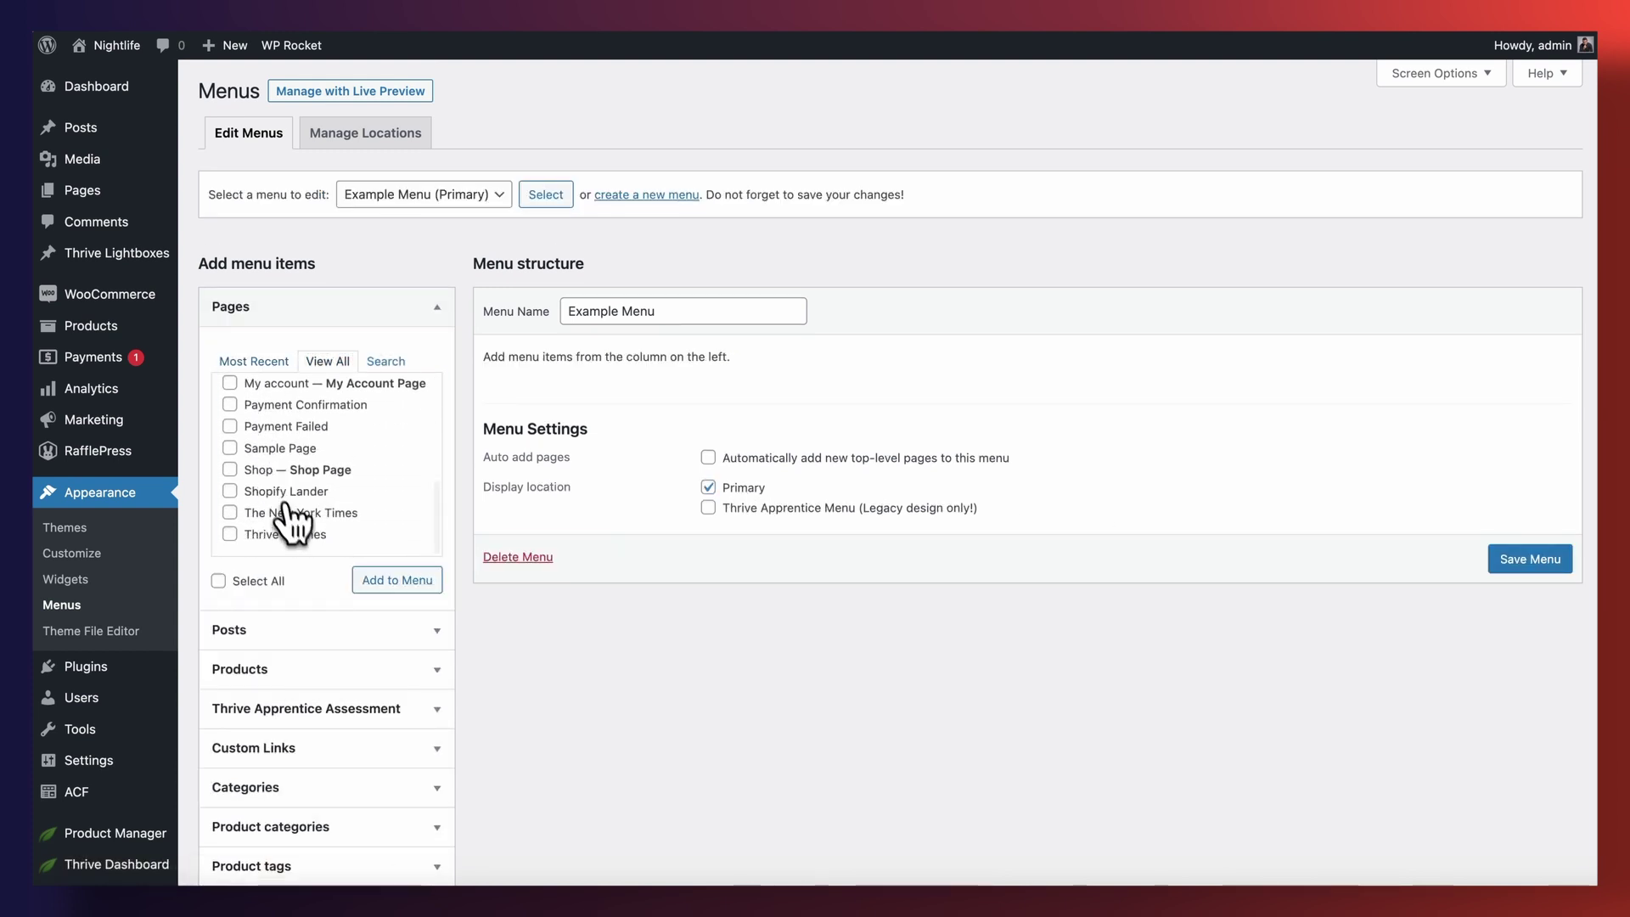
left_click(373, 580)
left_click_drag(761, 445, 771, 629)
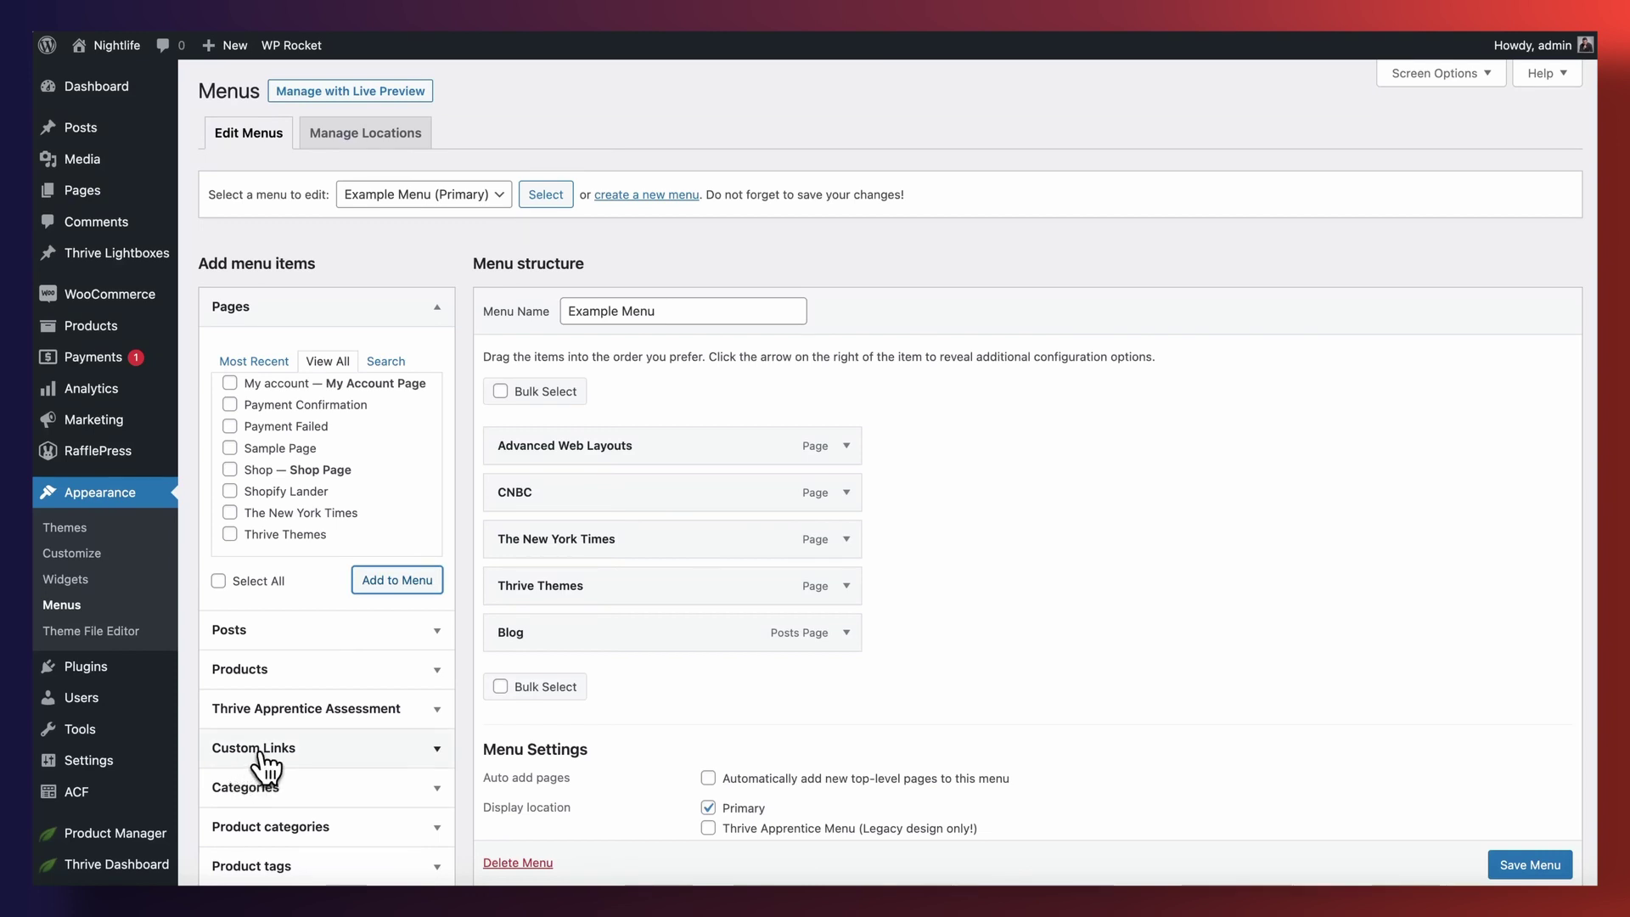
Add two custom links to Example Menu with the URL #, using the link texts "Media" and "Web Design"
left_click(261, 750)
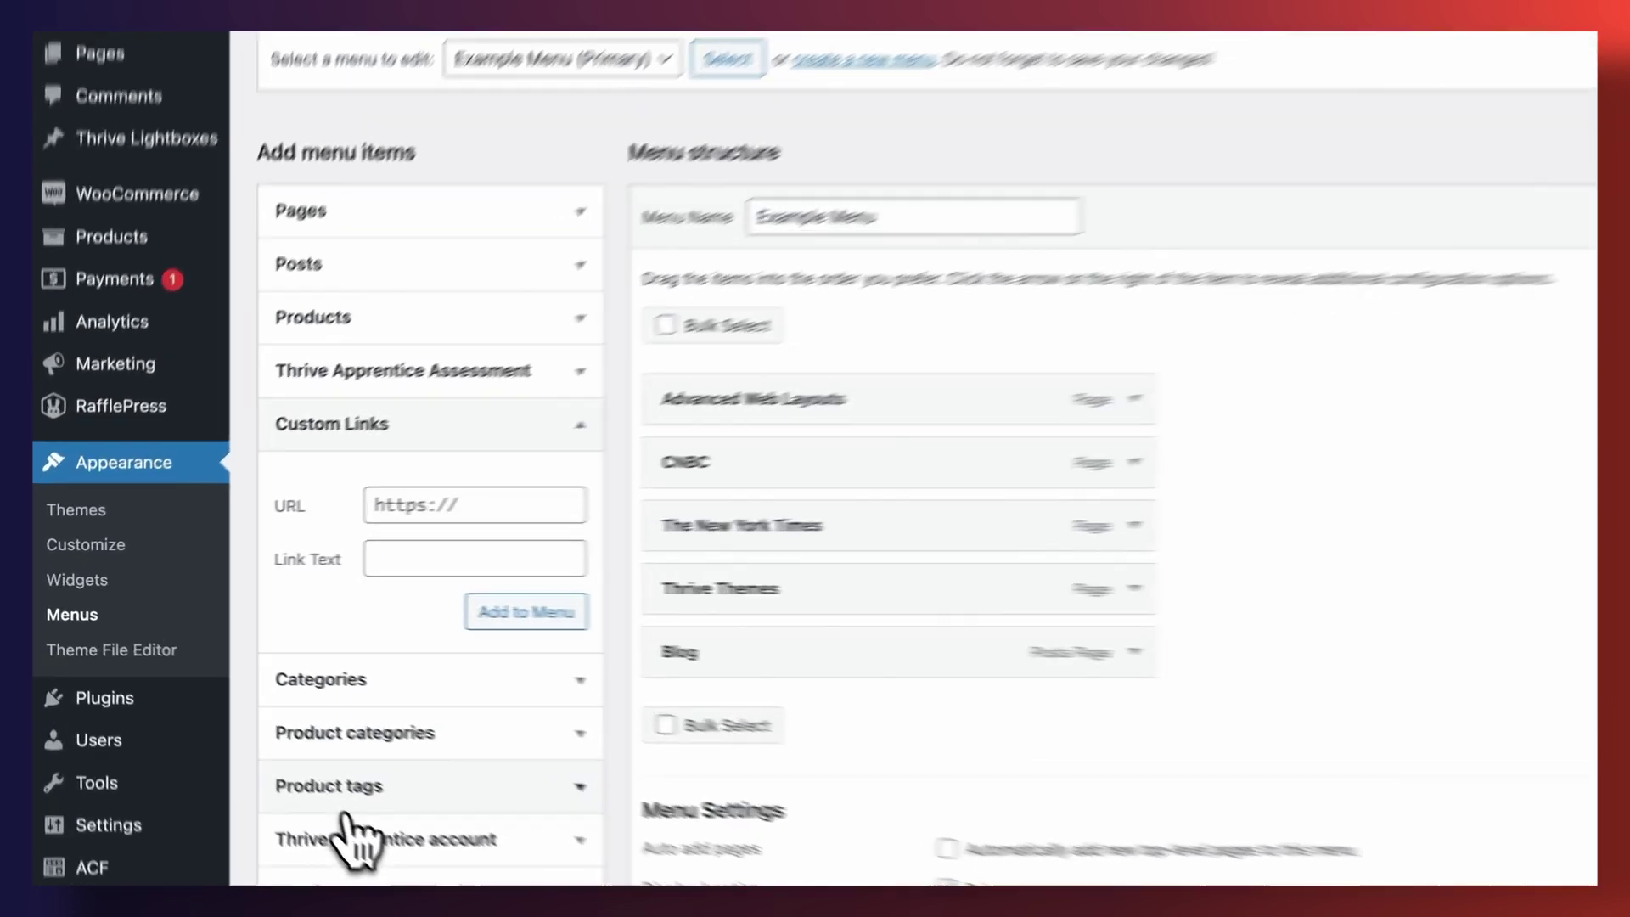
left_click(337, 814)
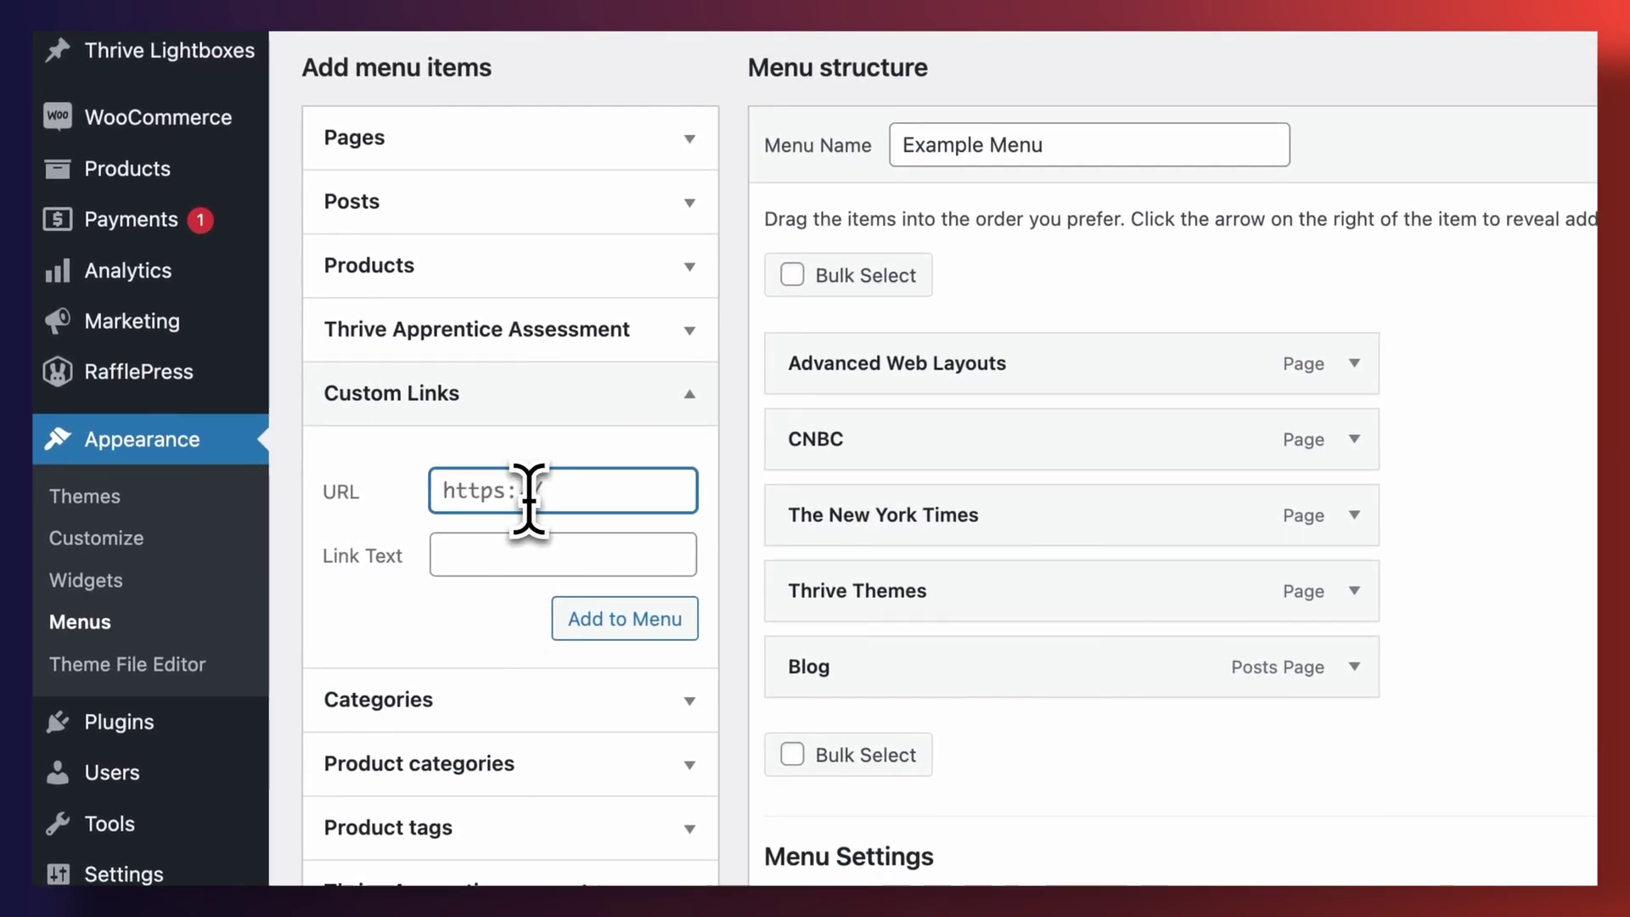
type("#")
left_click(516, 550)
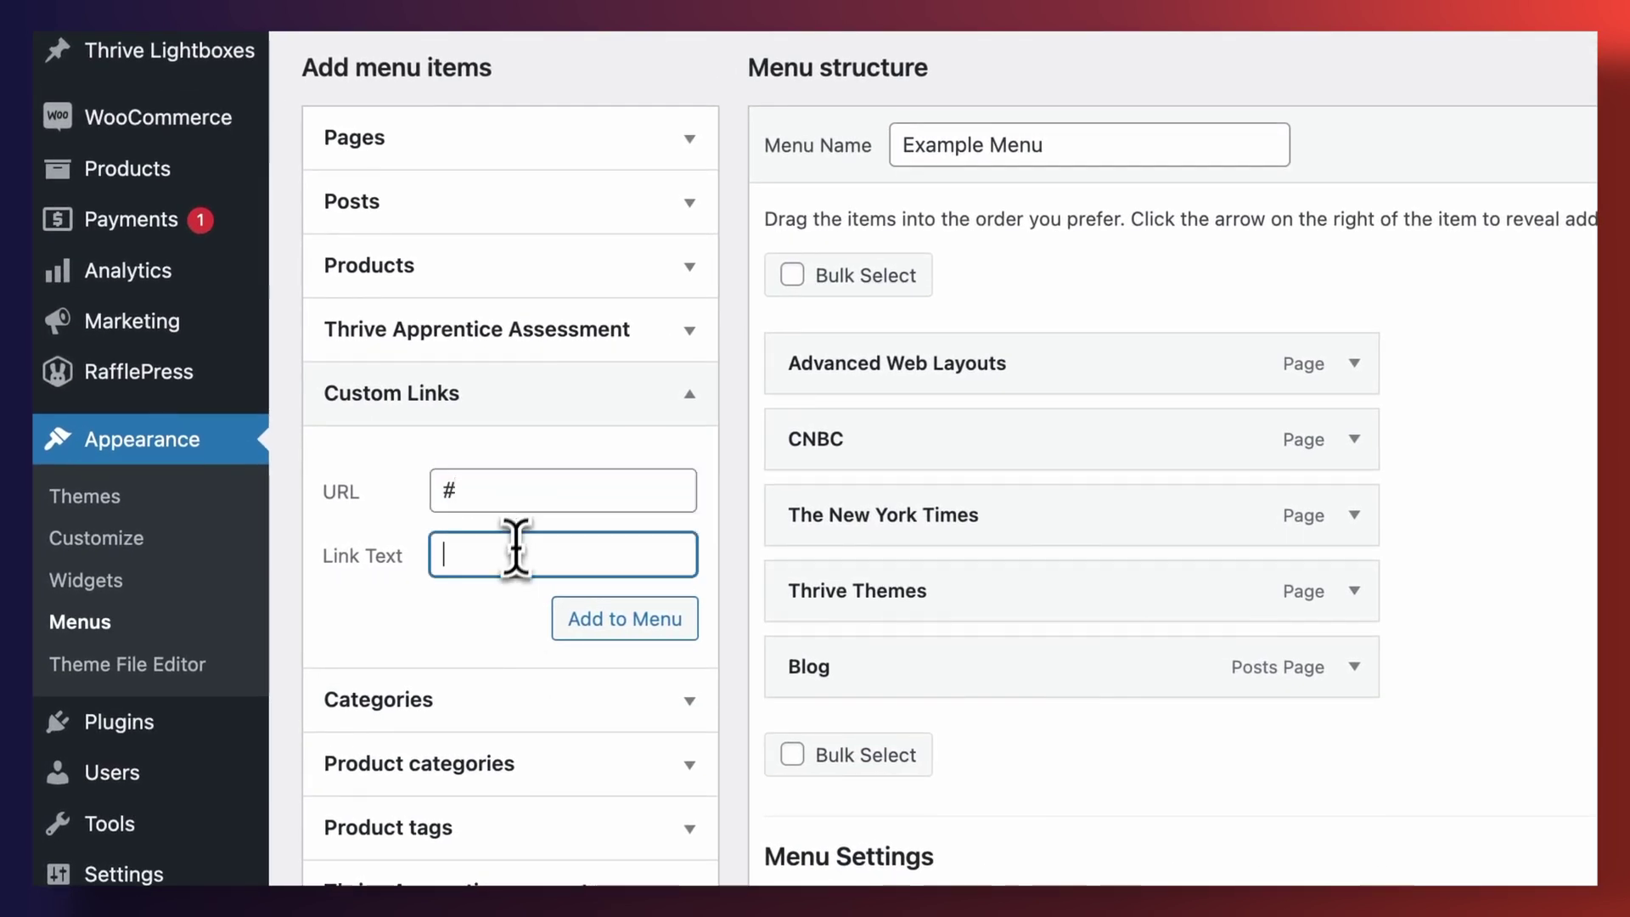
left_click(579, 618)
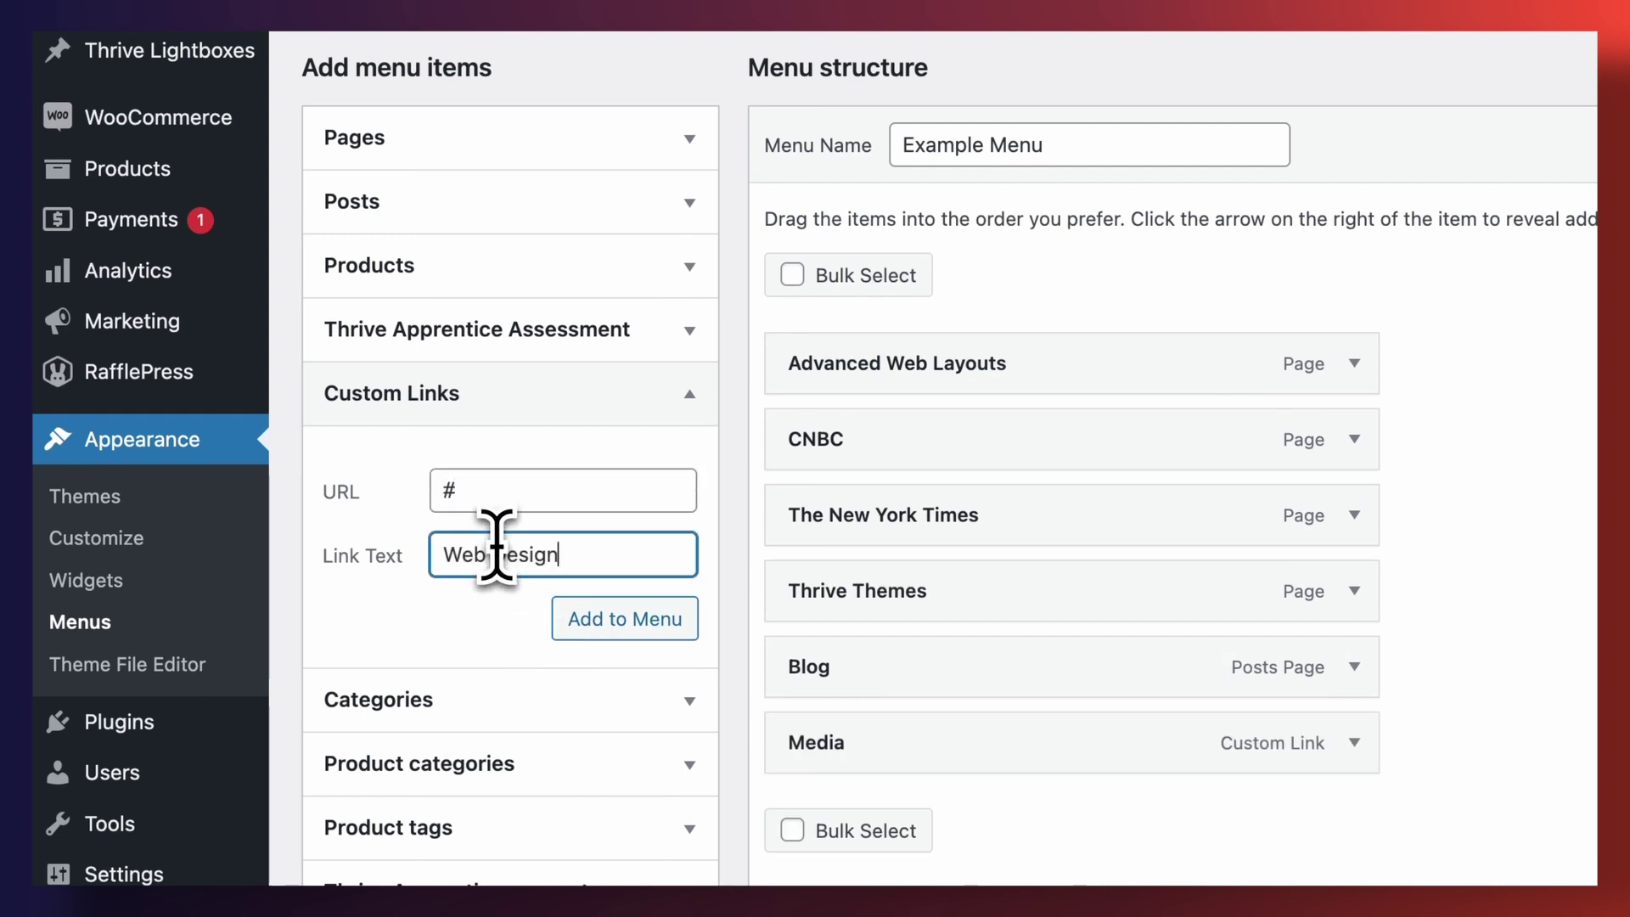
left_click(586, 618)
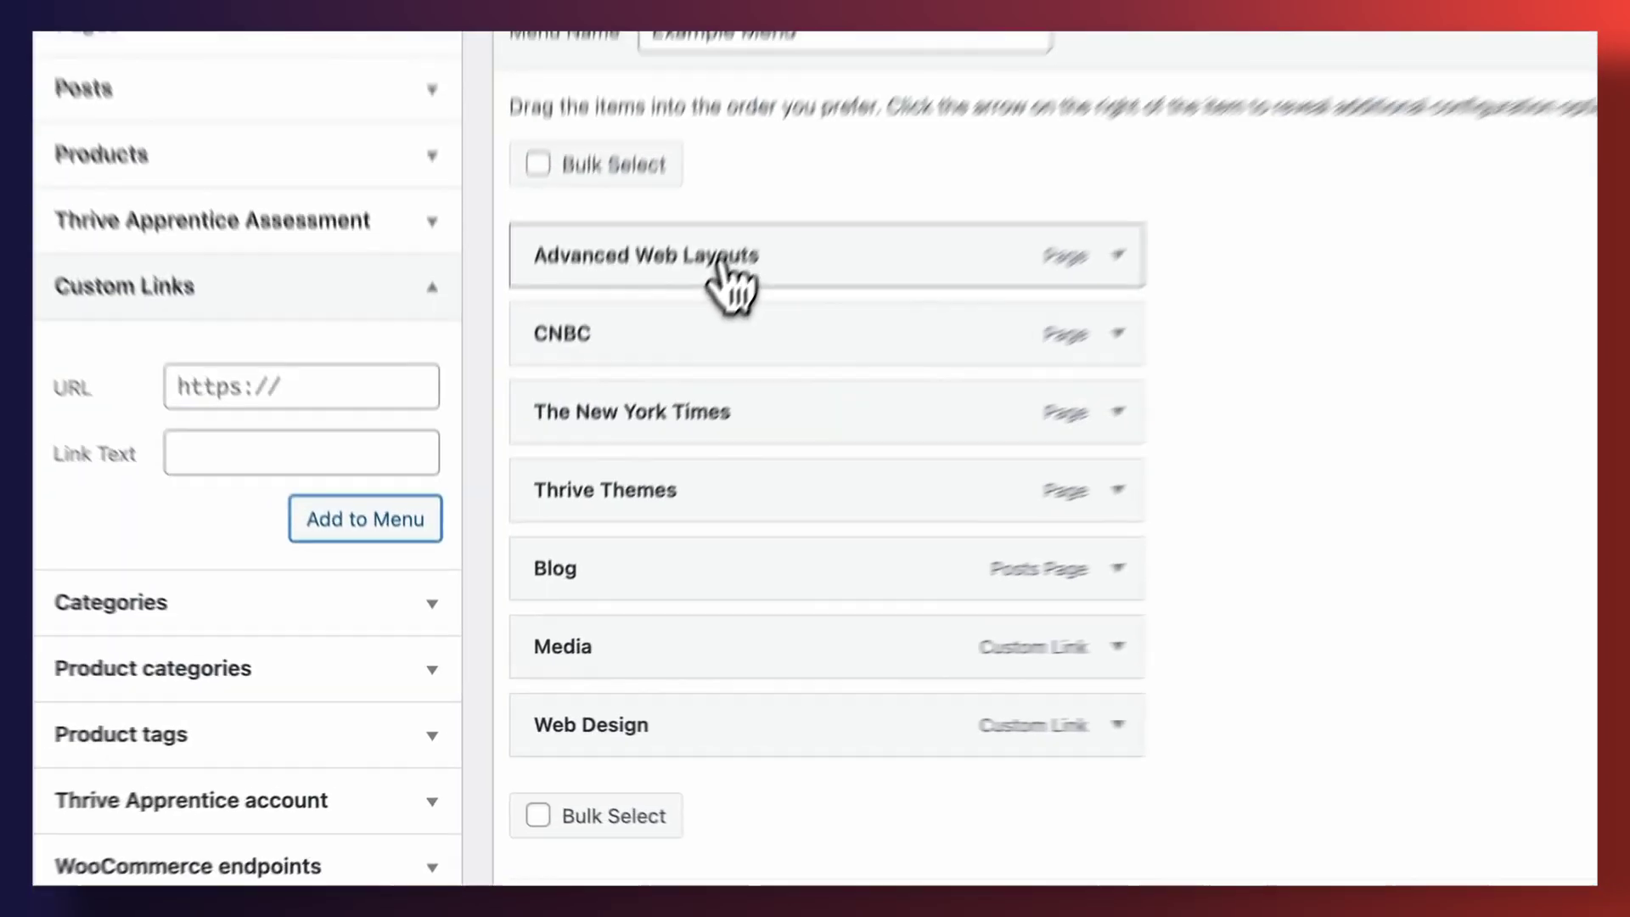
Nest CNBC and The New York Times under Media, Thrive Themes and Advanced Web Layouts under Web Design, and keep Blog last as a top-level item
left_click_drag(613, 467, 648, 787)
left_click_drag(866, 311, 912, 599)
left_click_drag(776, 251, 870, 382)
left_click_drag(849, 127, 870, 412)
left_click_drag(941, 157, 822, 711)
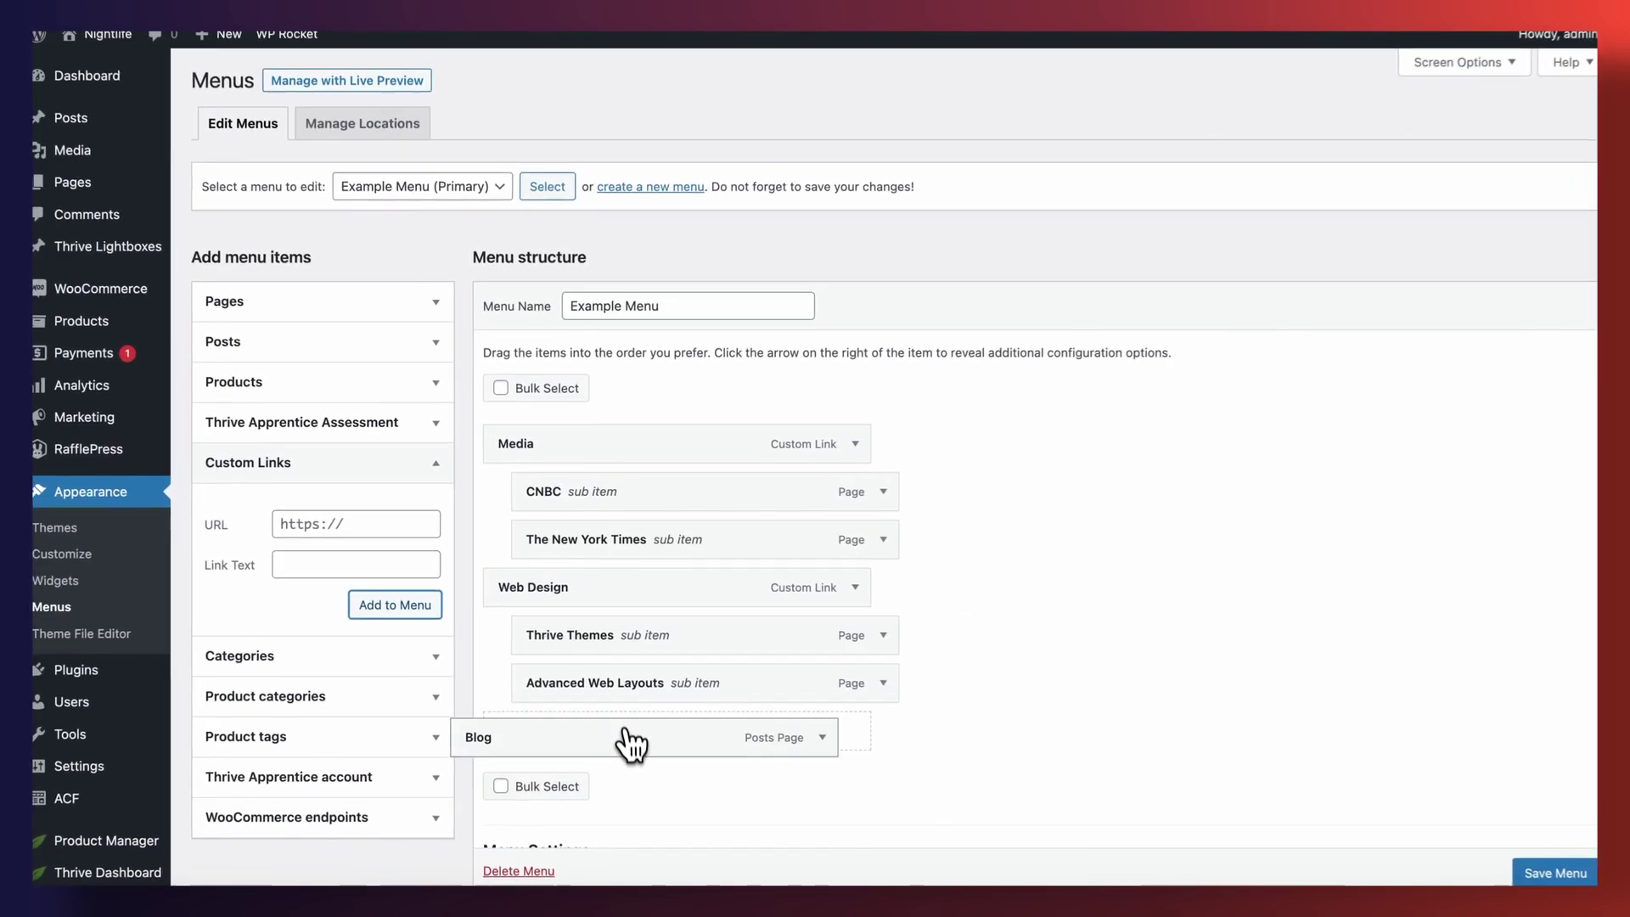
left_click_drag(630, 744, 640, 761)
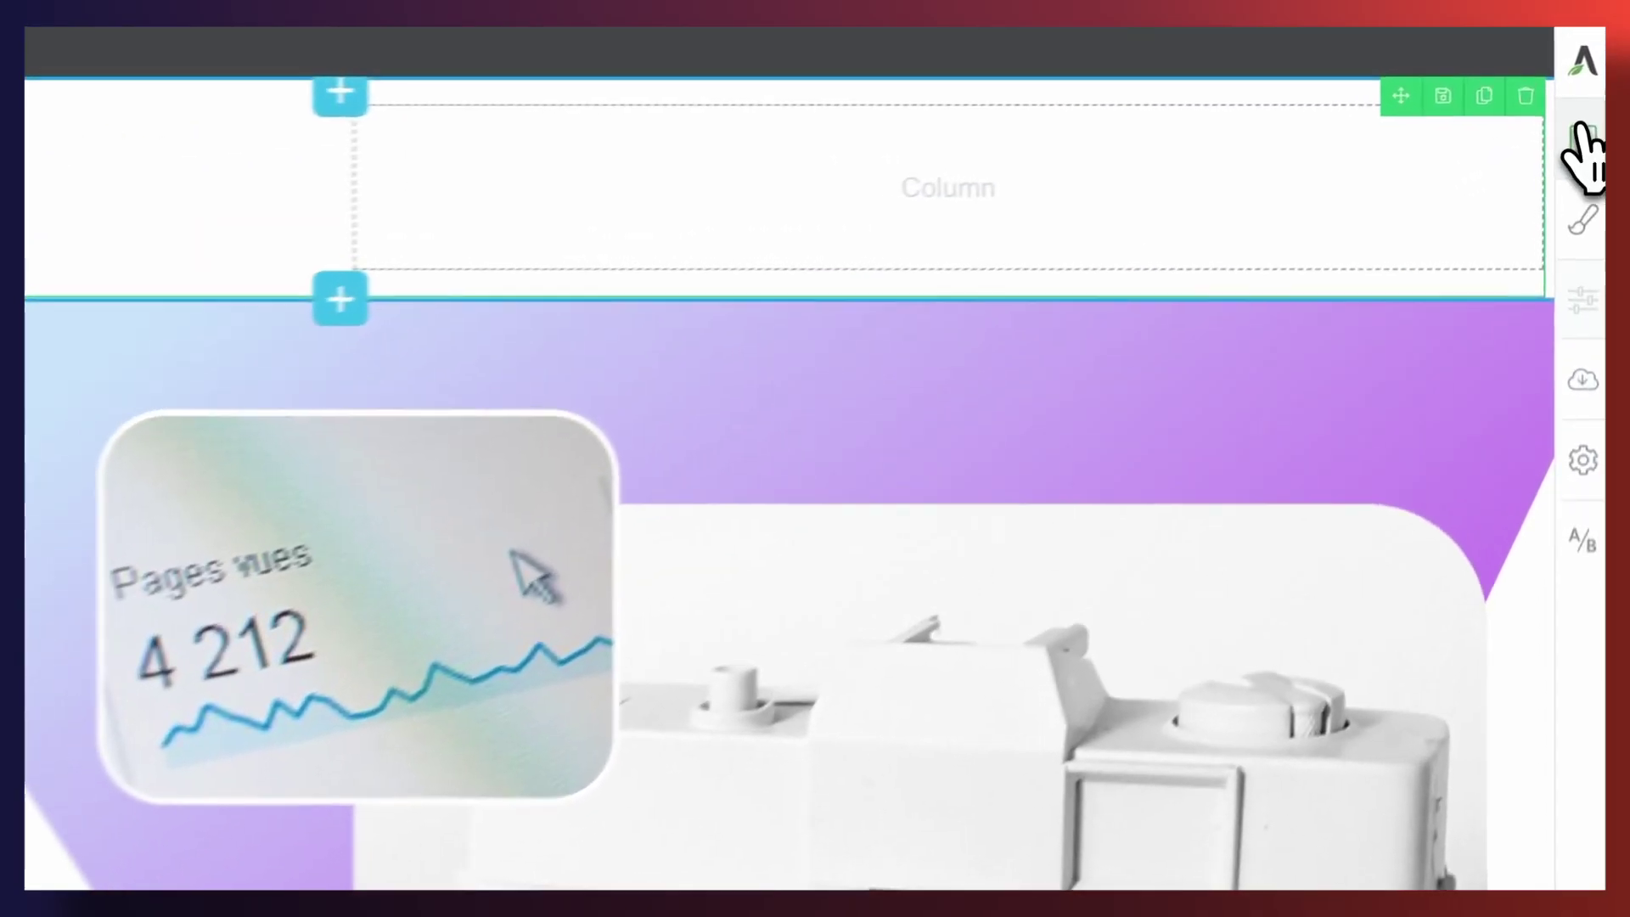
Find the Custom Menu element and insert it into the empty header column beside the logo
left_click(1593, 86)
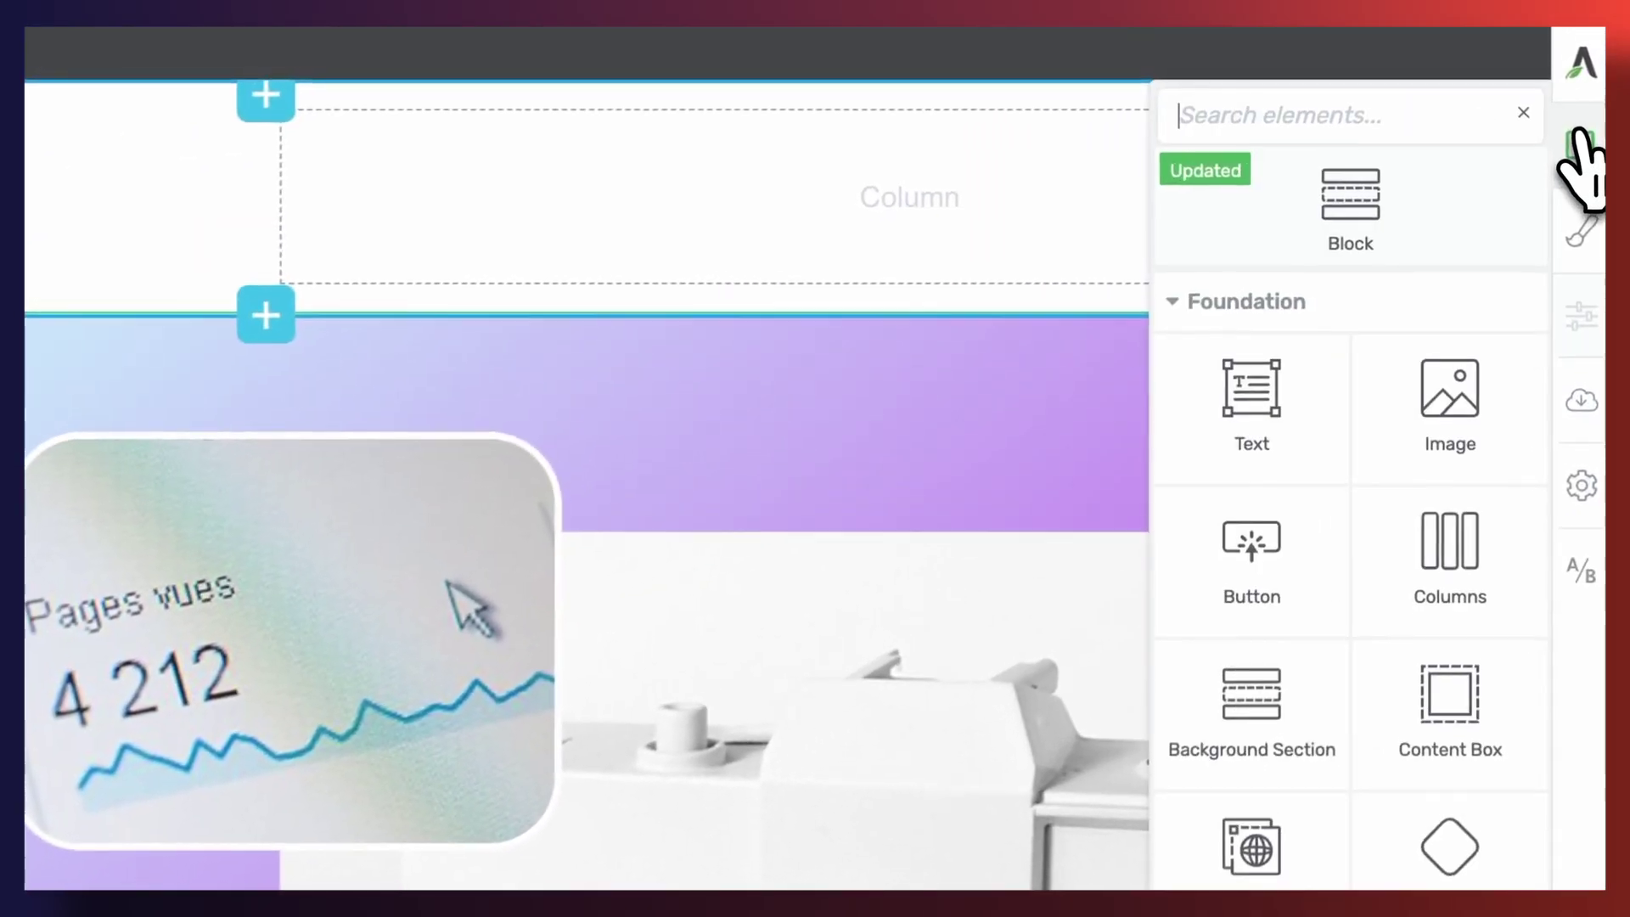
type("menu")
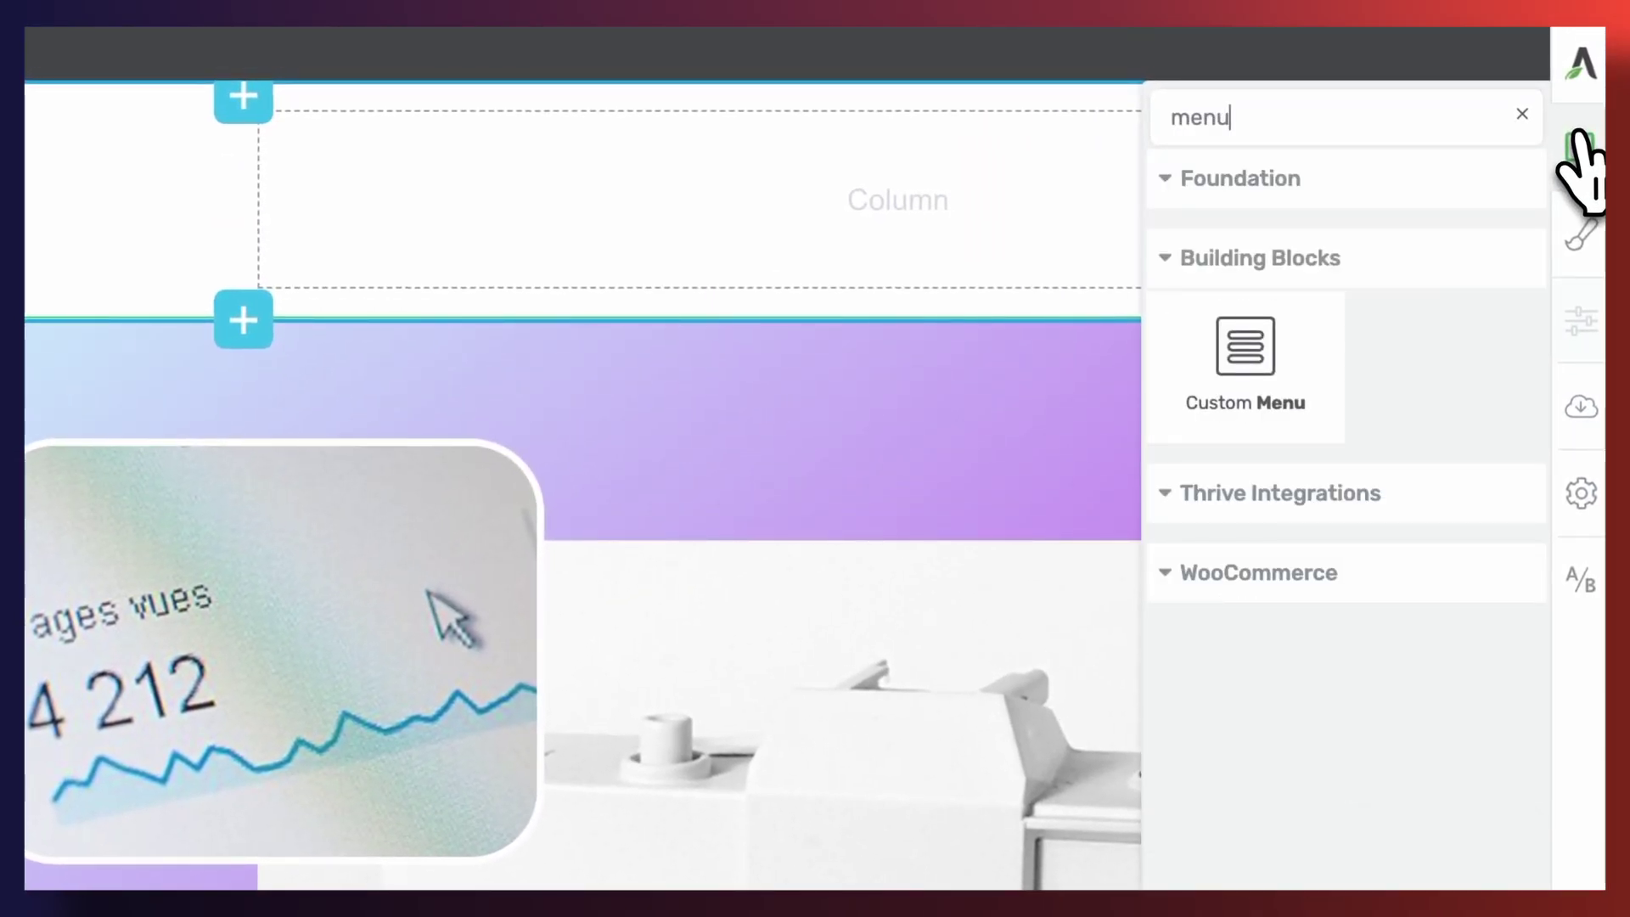
left_click_drag(1324, 335, 909, 237)
left_click(907, 222)
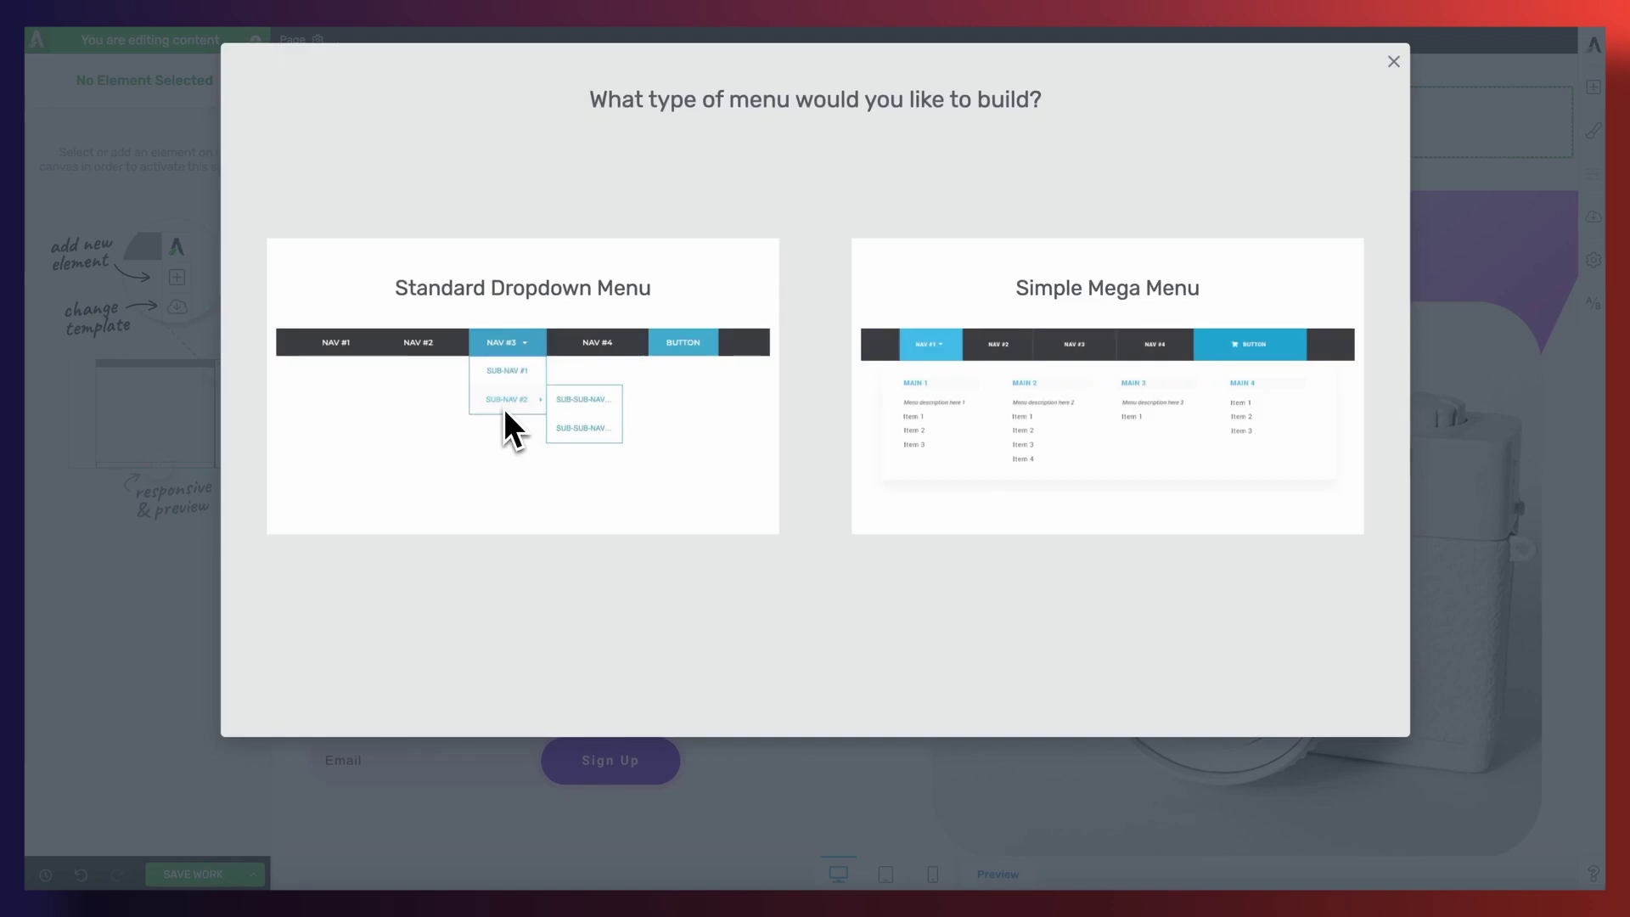
Set up a Standard Dropdown Menu sourced from the WordPress menu "Example Menu", using a horizontal template
left_click(460, 420)
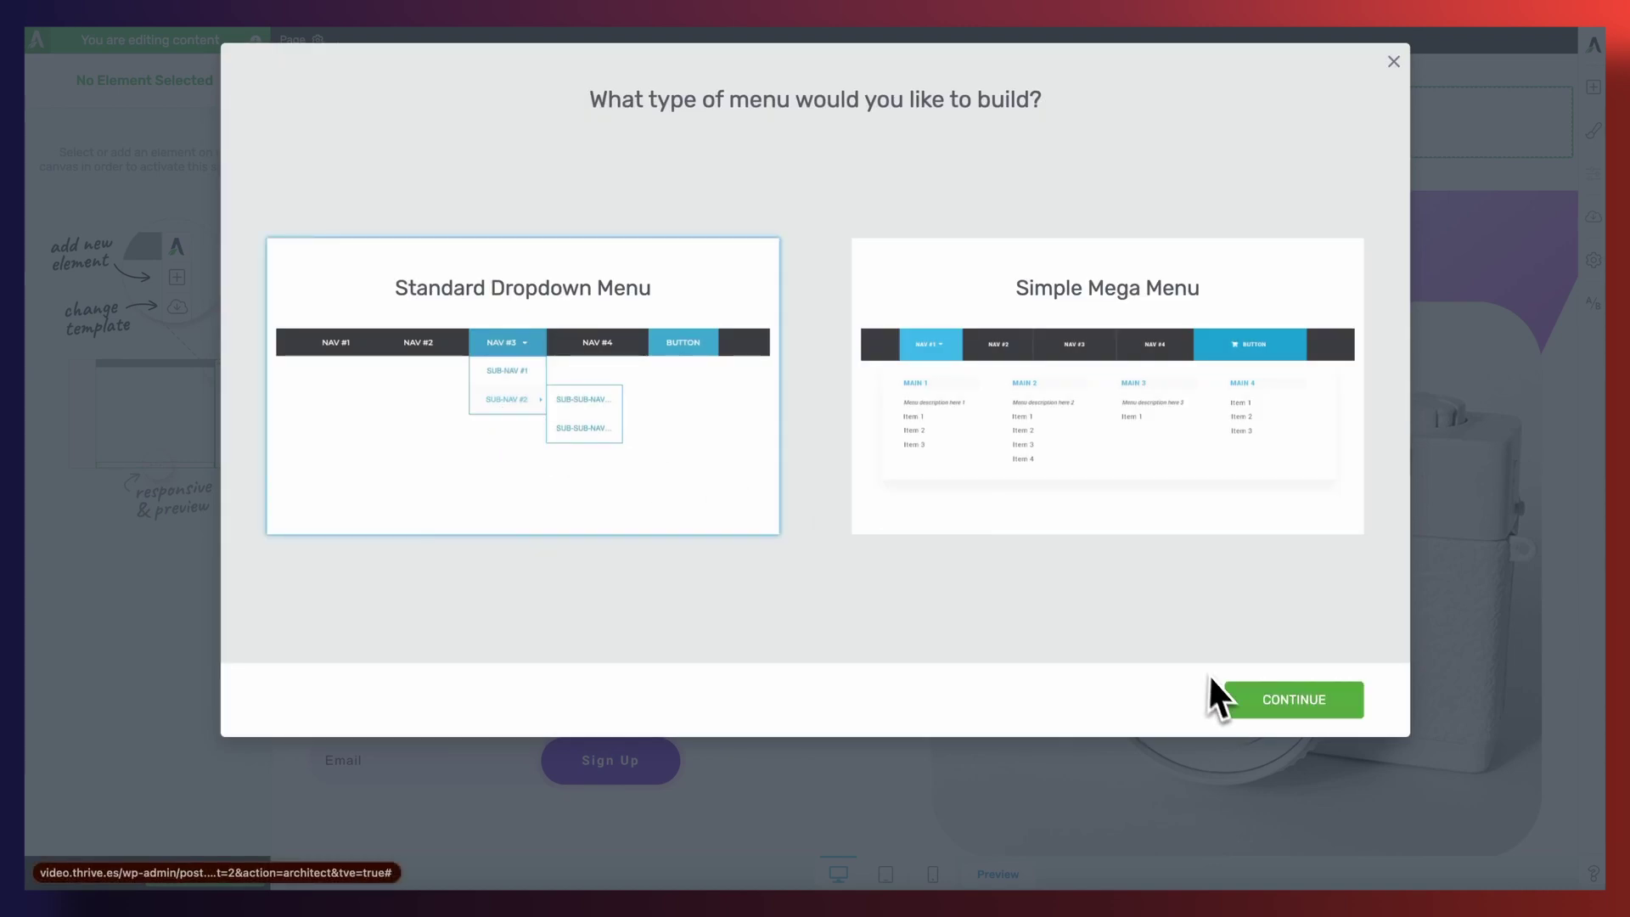
left_click(1229, 700)
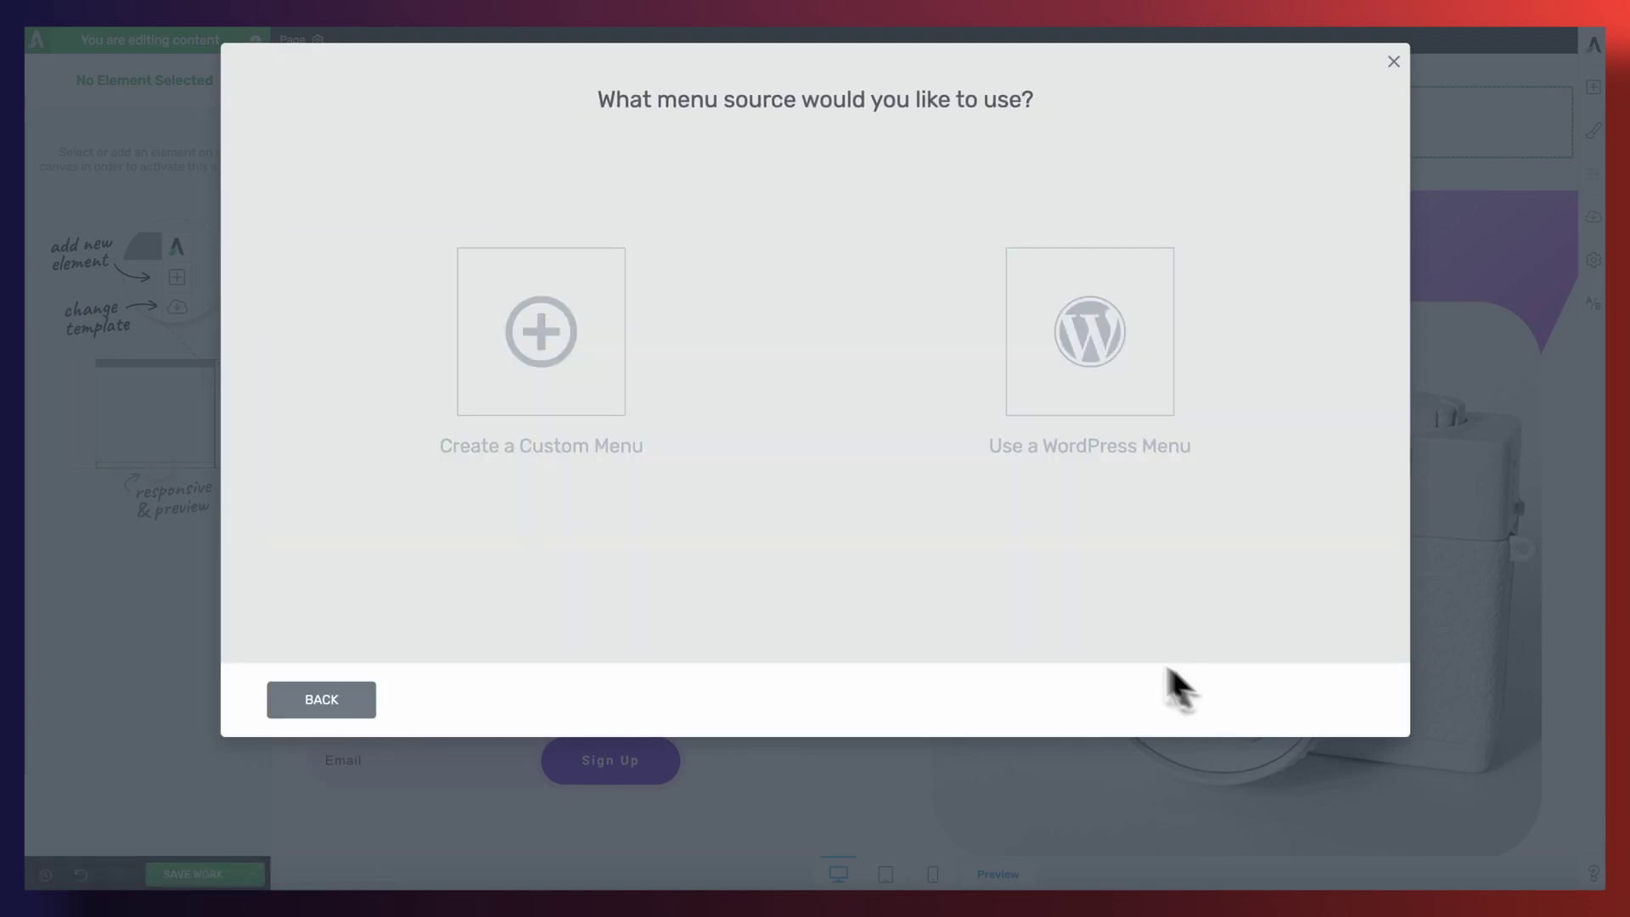
left_click(1066, 400)
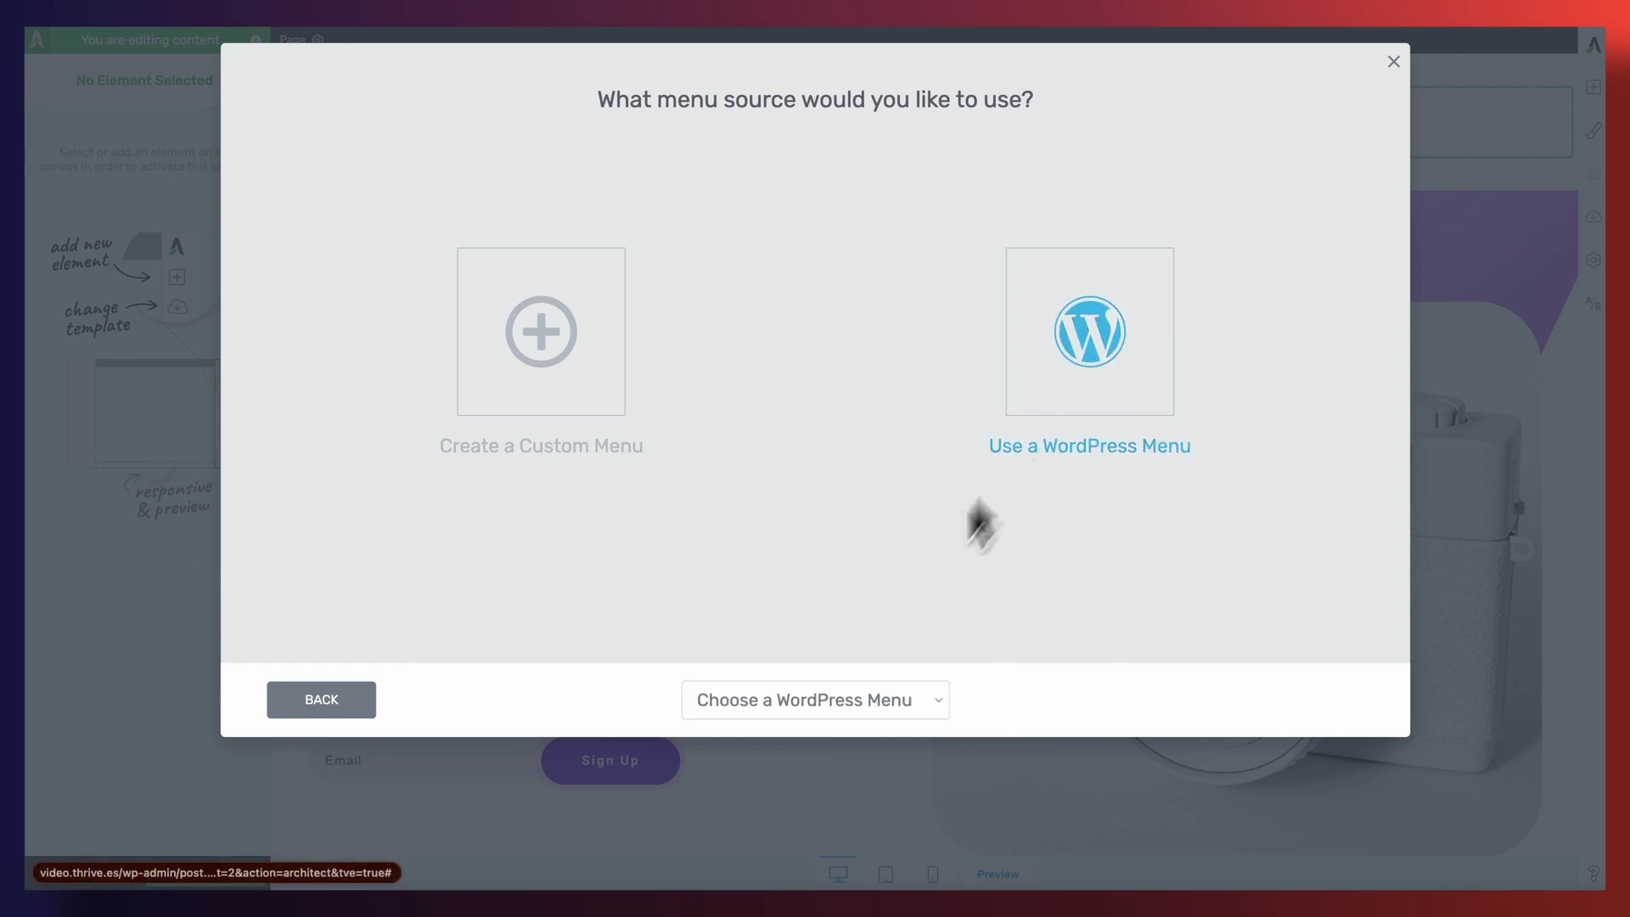
left_click(857, 689)
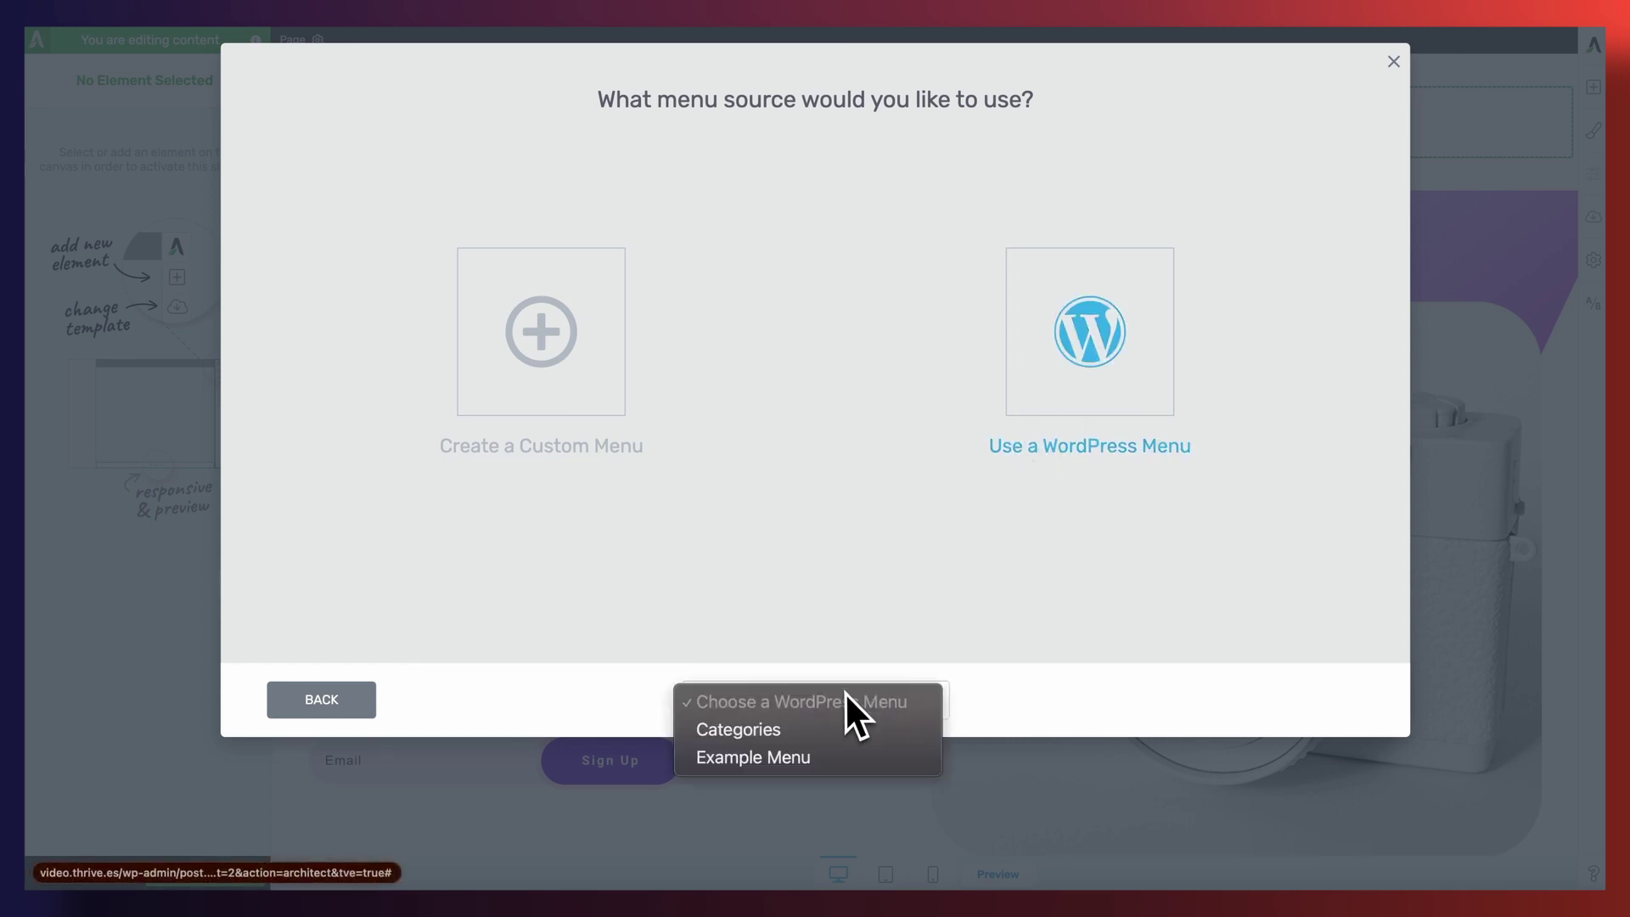
left_click(837, 755)
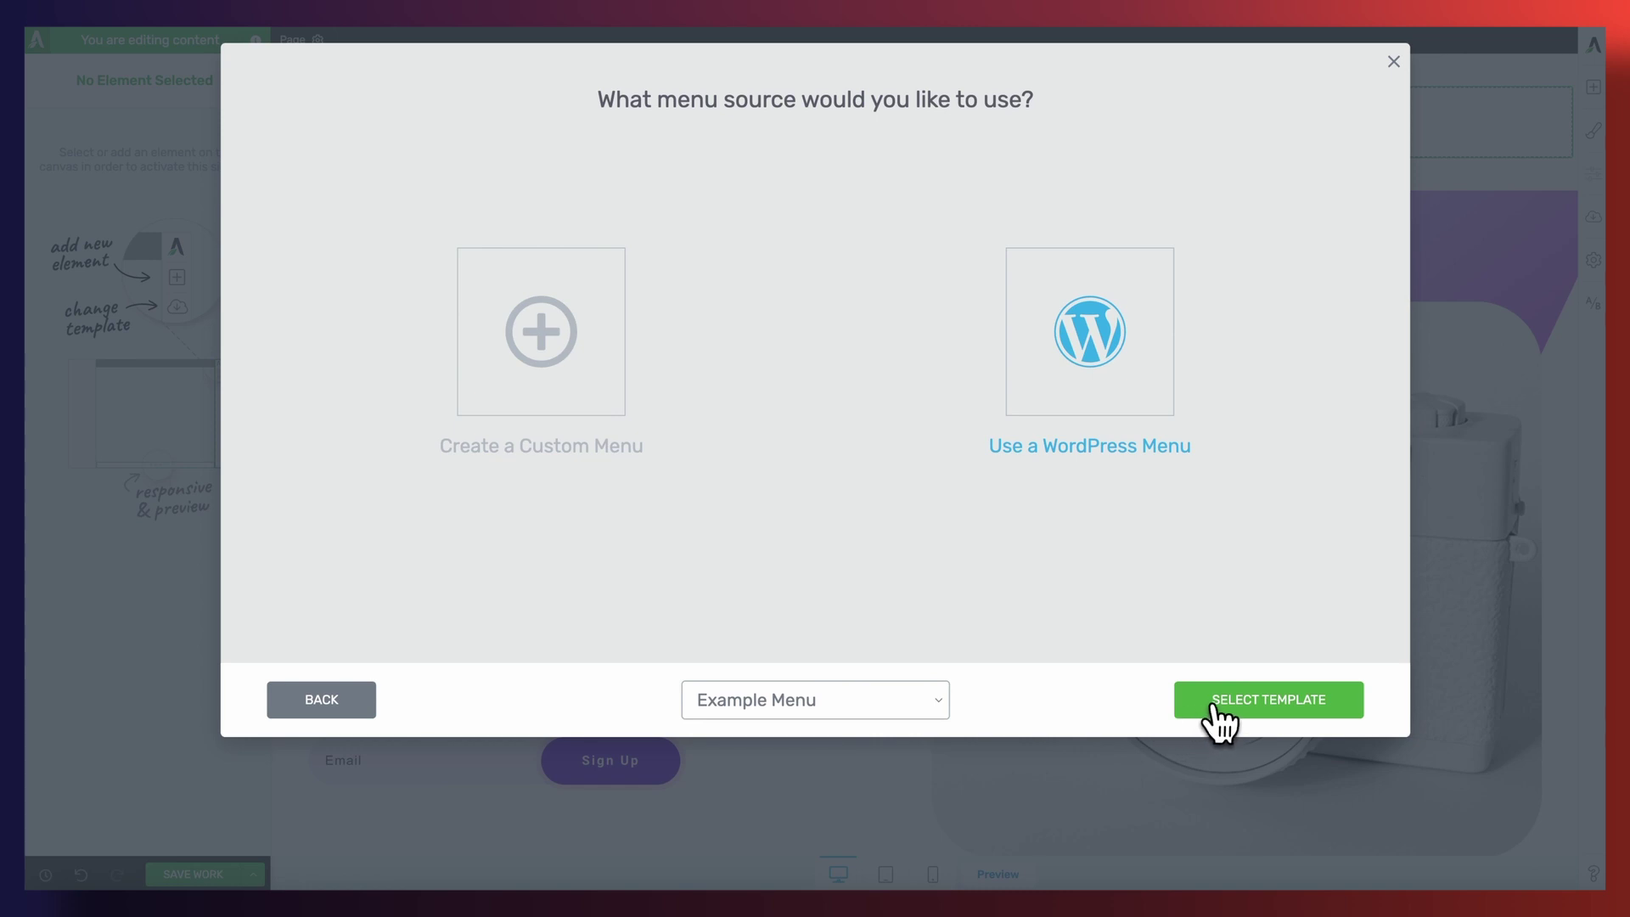
left_click(1220, 713)
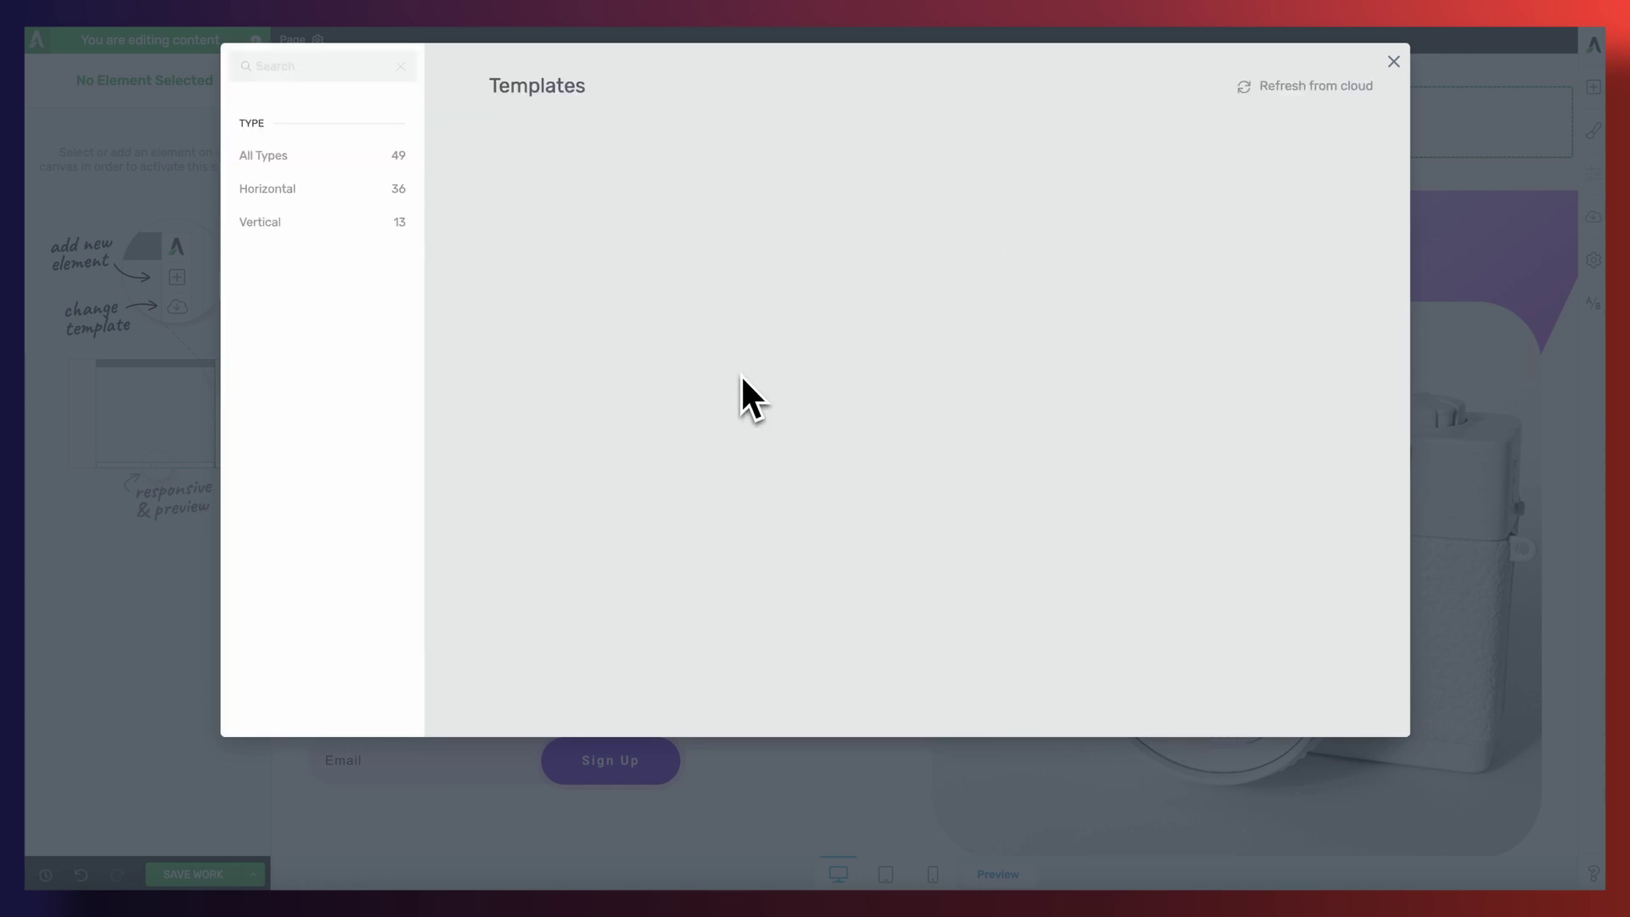
left_click(361, 202)
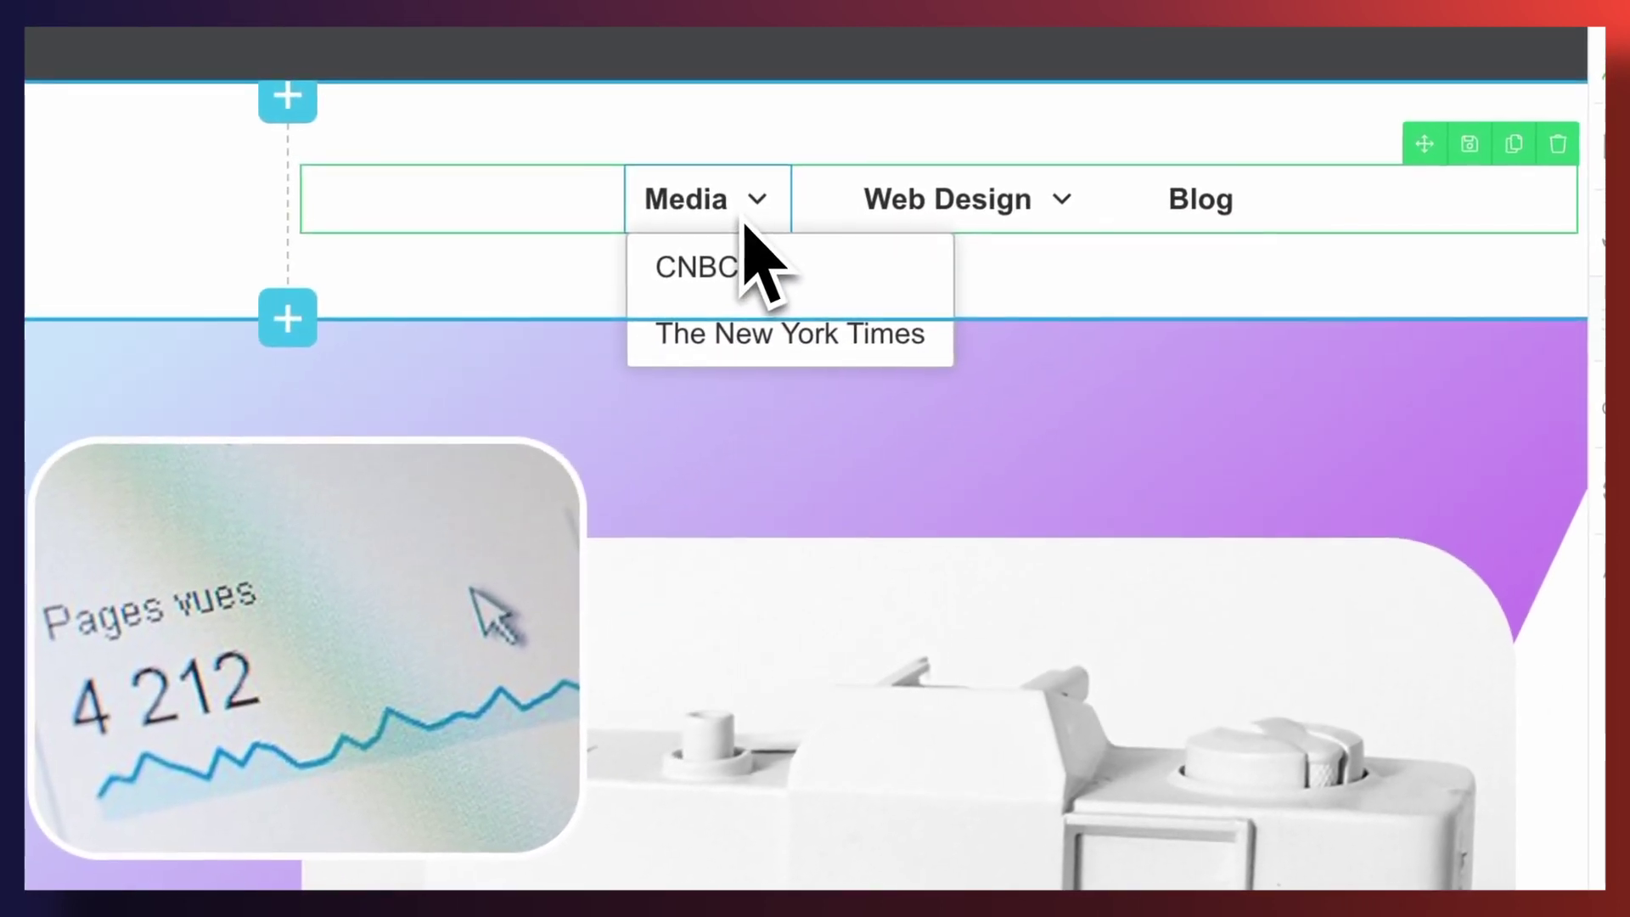
Check the submenus of the Media and Web Design items in the header menu
mouse_move(891, 226)
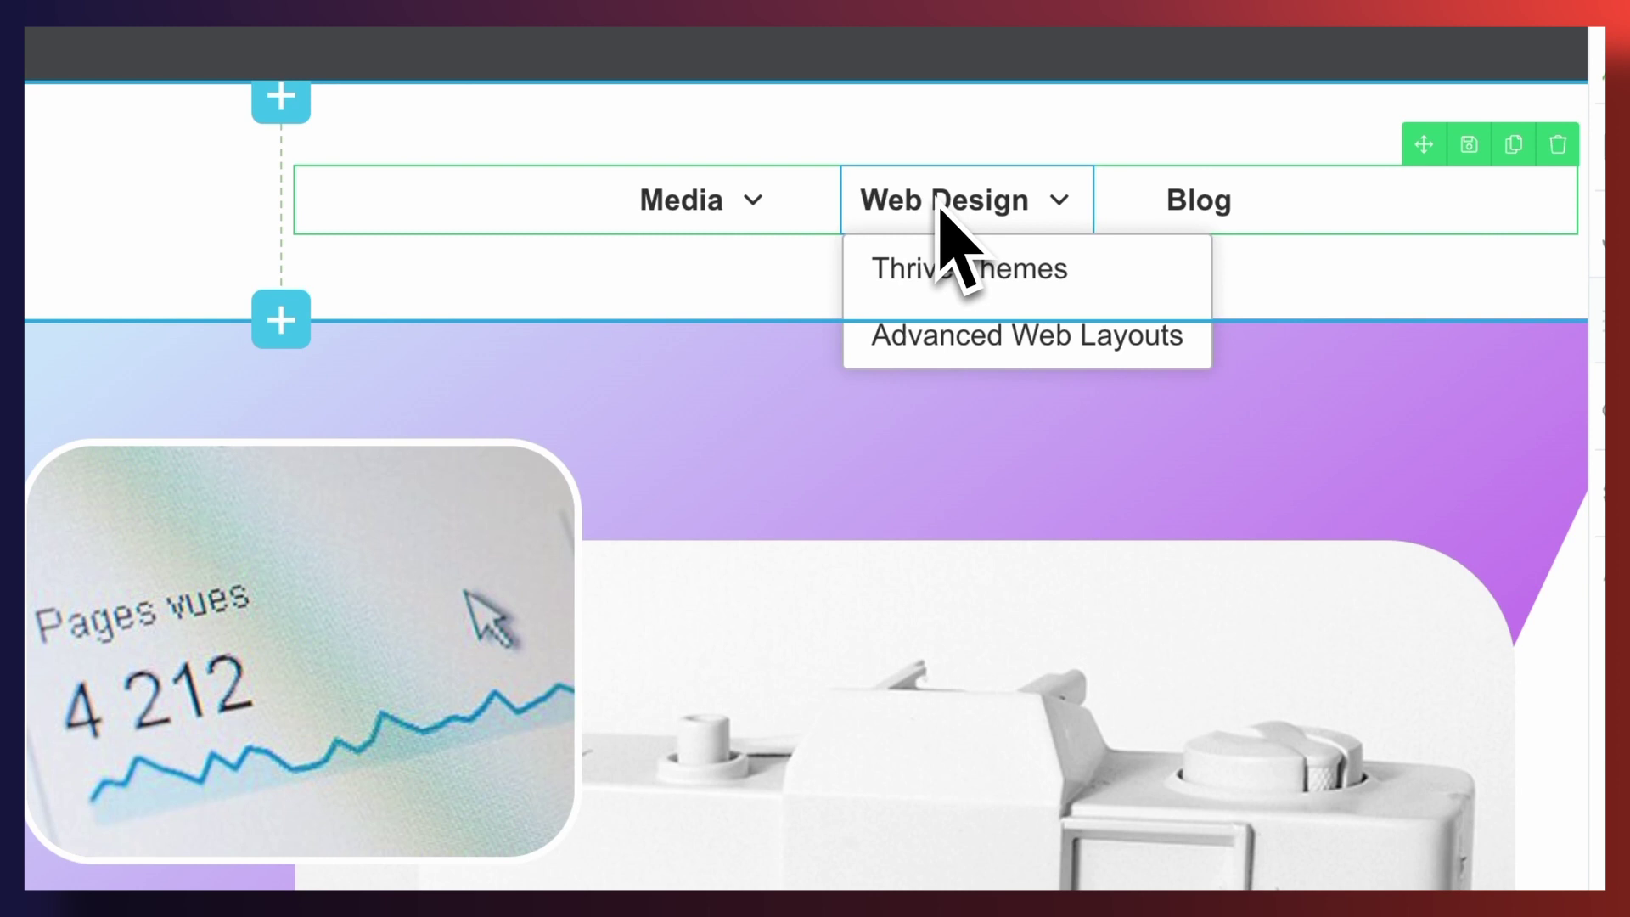
mouse_move(805, 215)
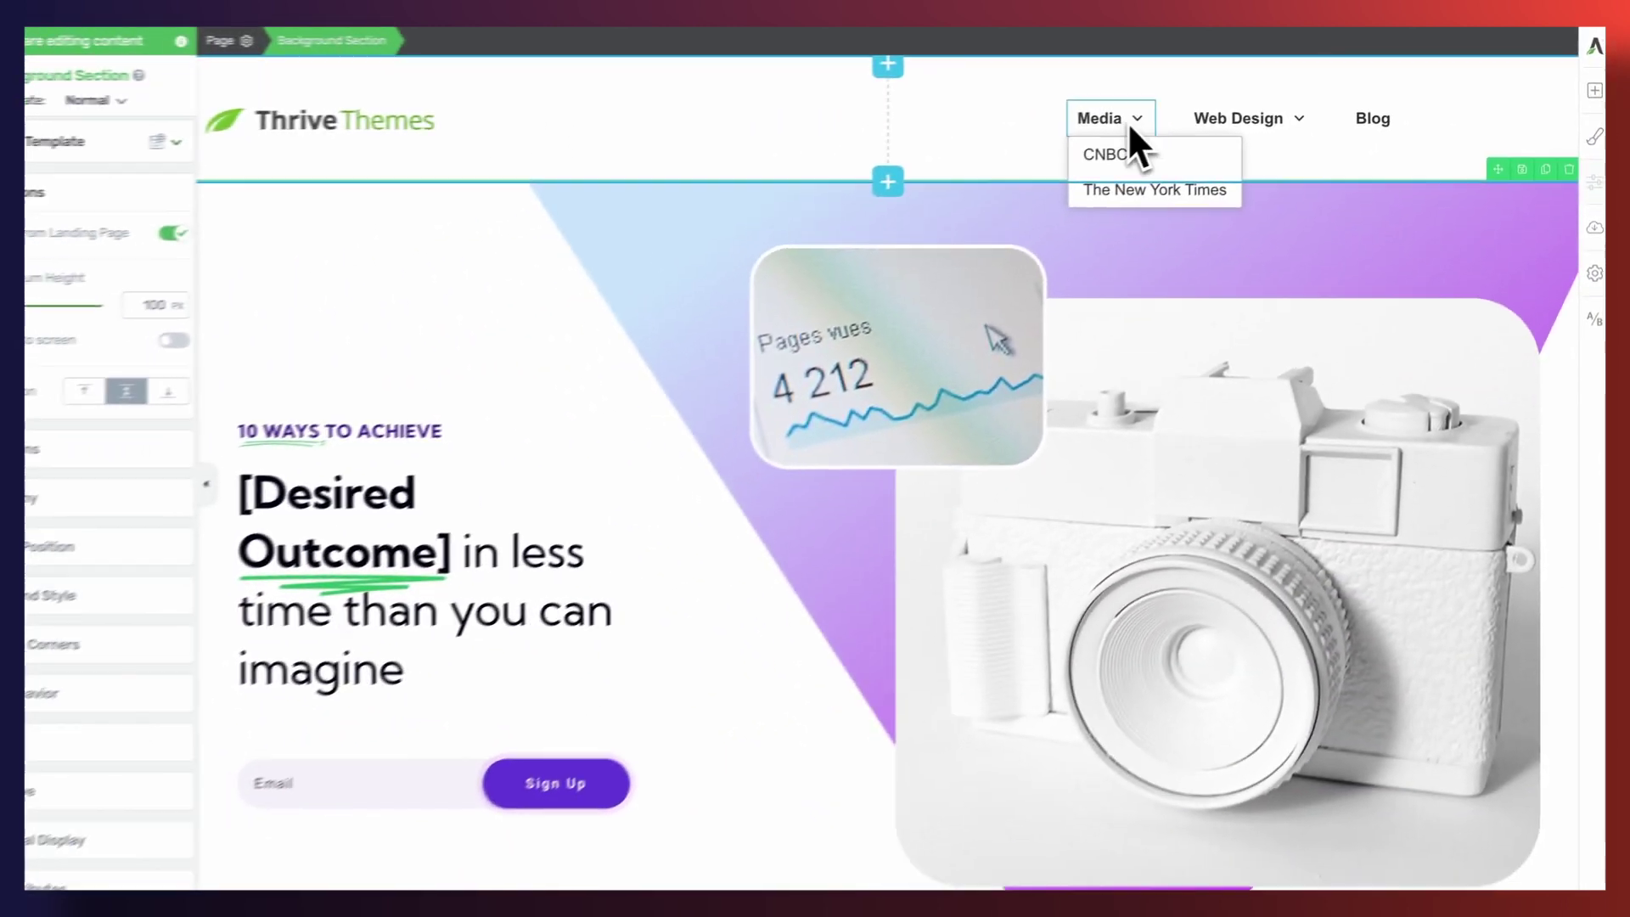
mouse_move(870, 217)
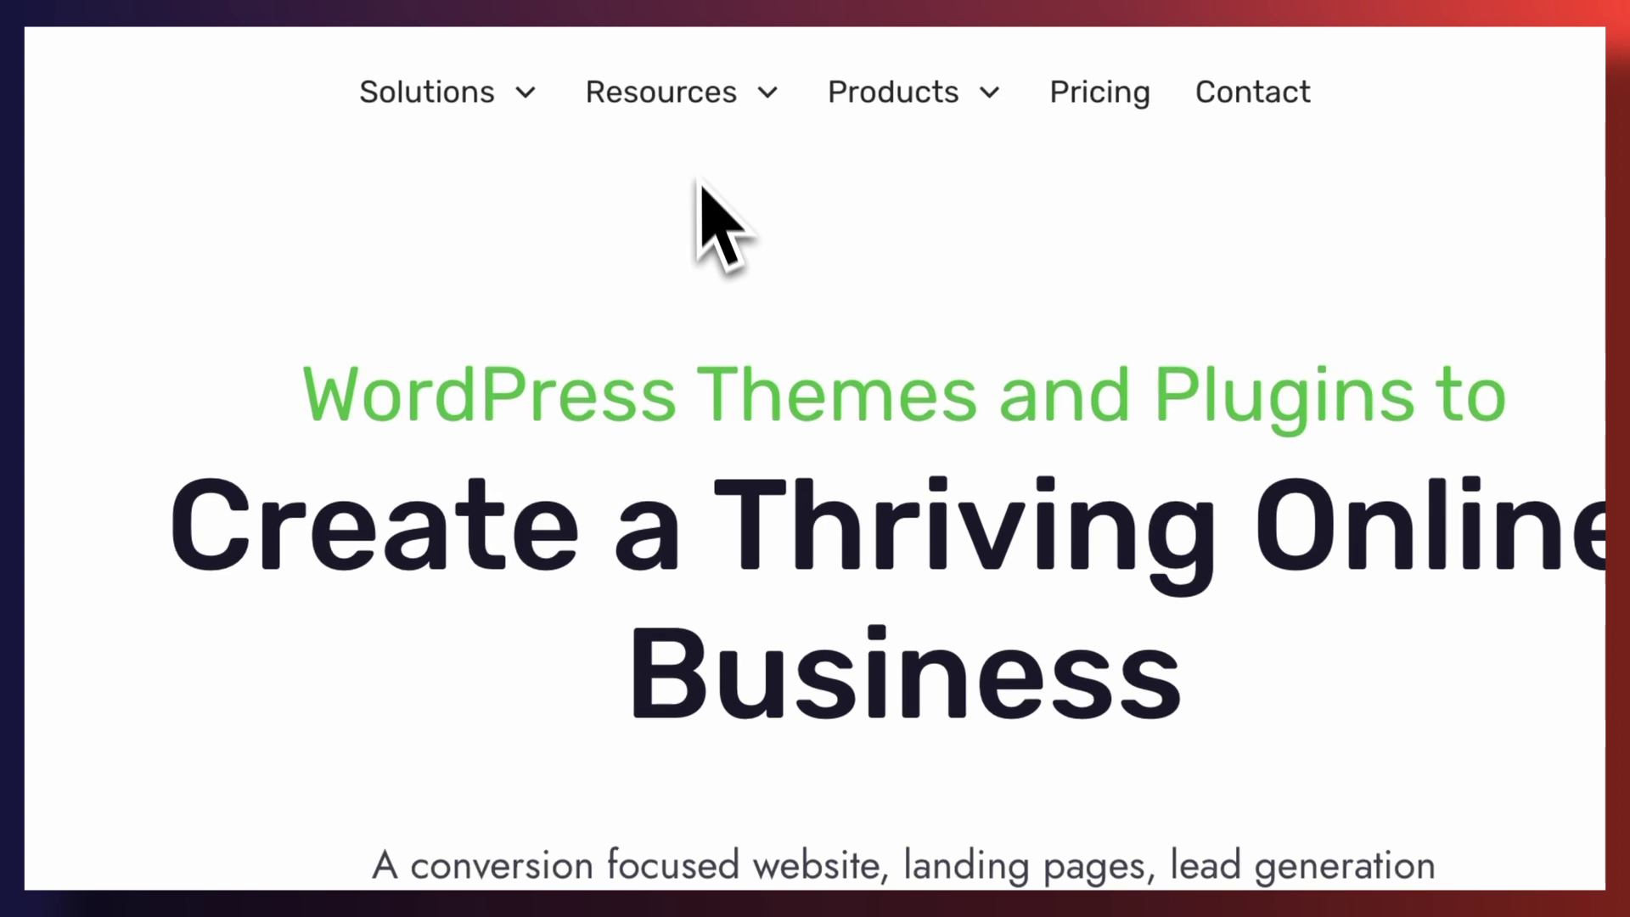
Examine the mega menu layout of the Resources, Solutions and Products items on the Thrive Themes homepage
mouse_move(696, 127)
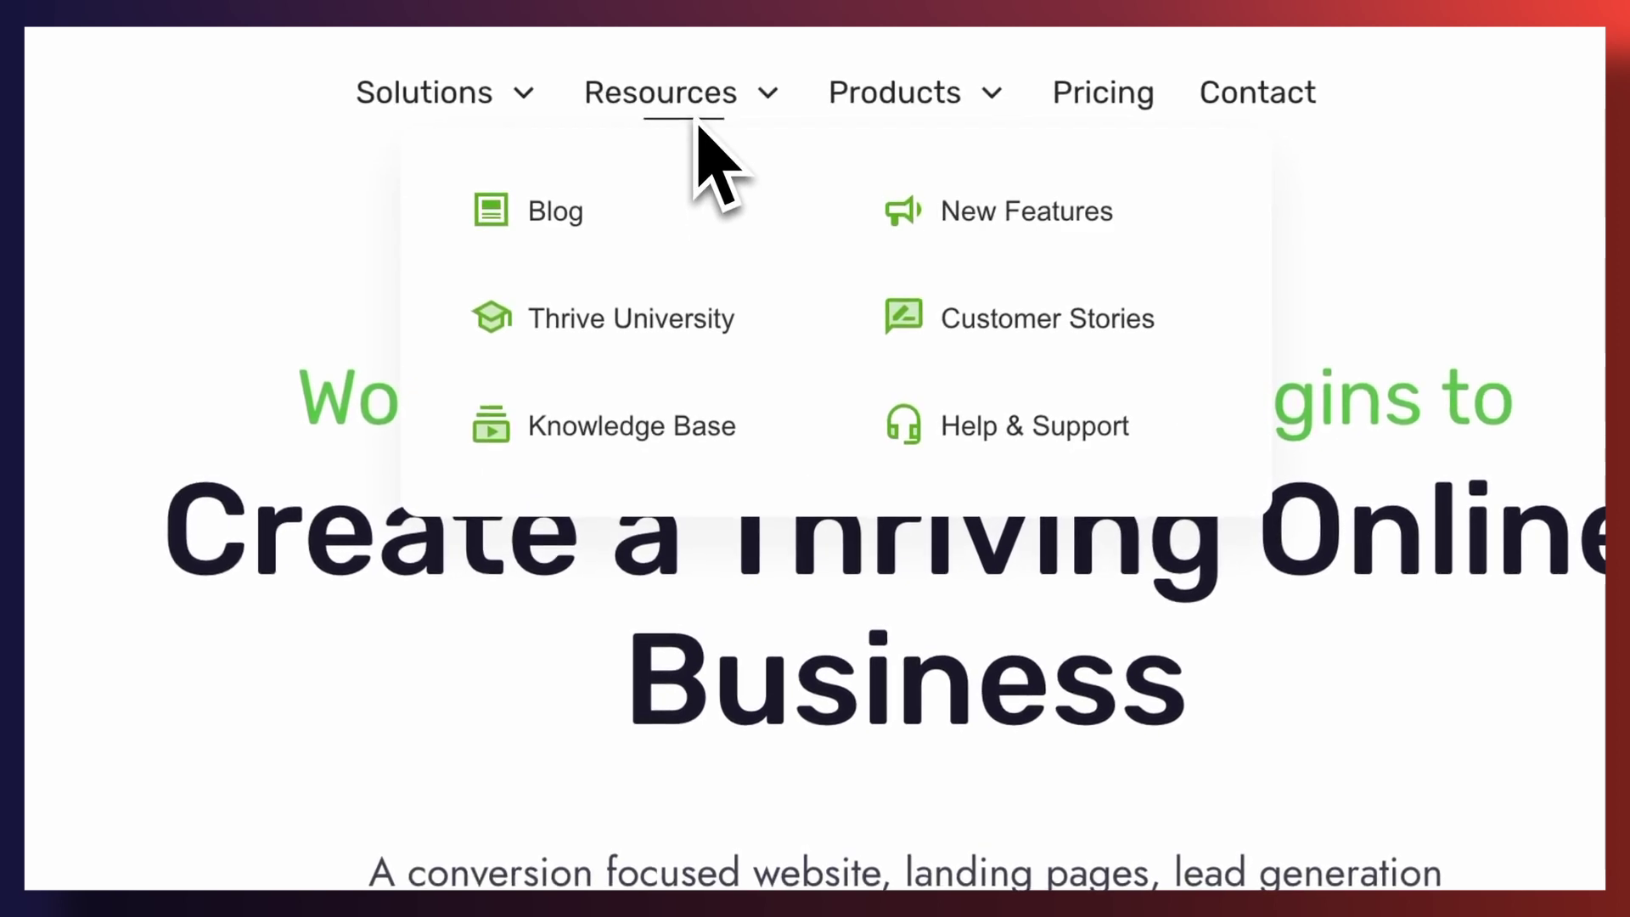
mouse_move(621, 125)
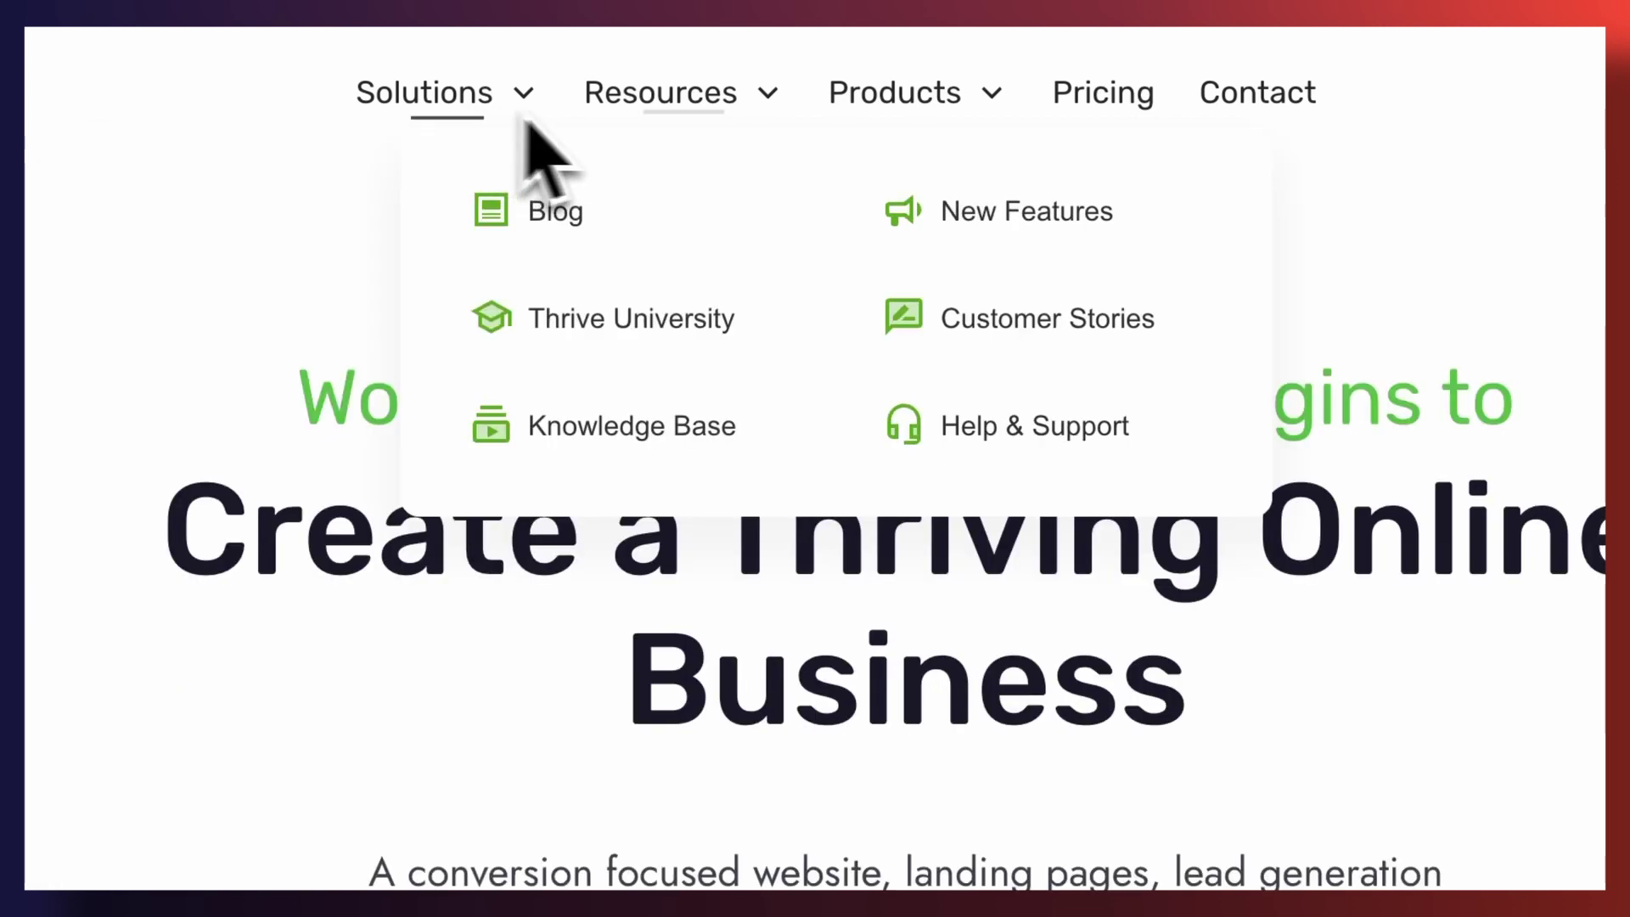
mouse_move(848, 119)
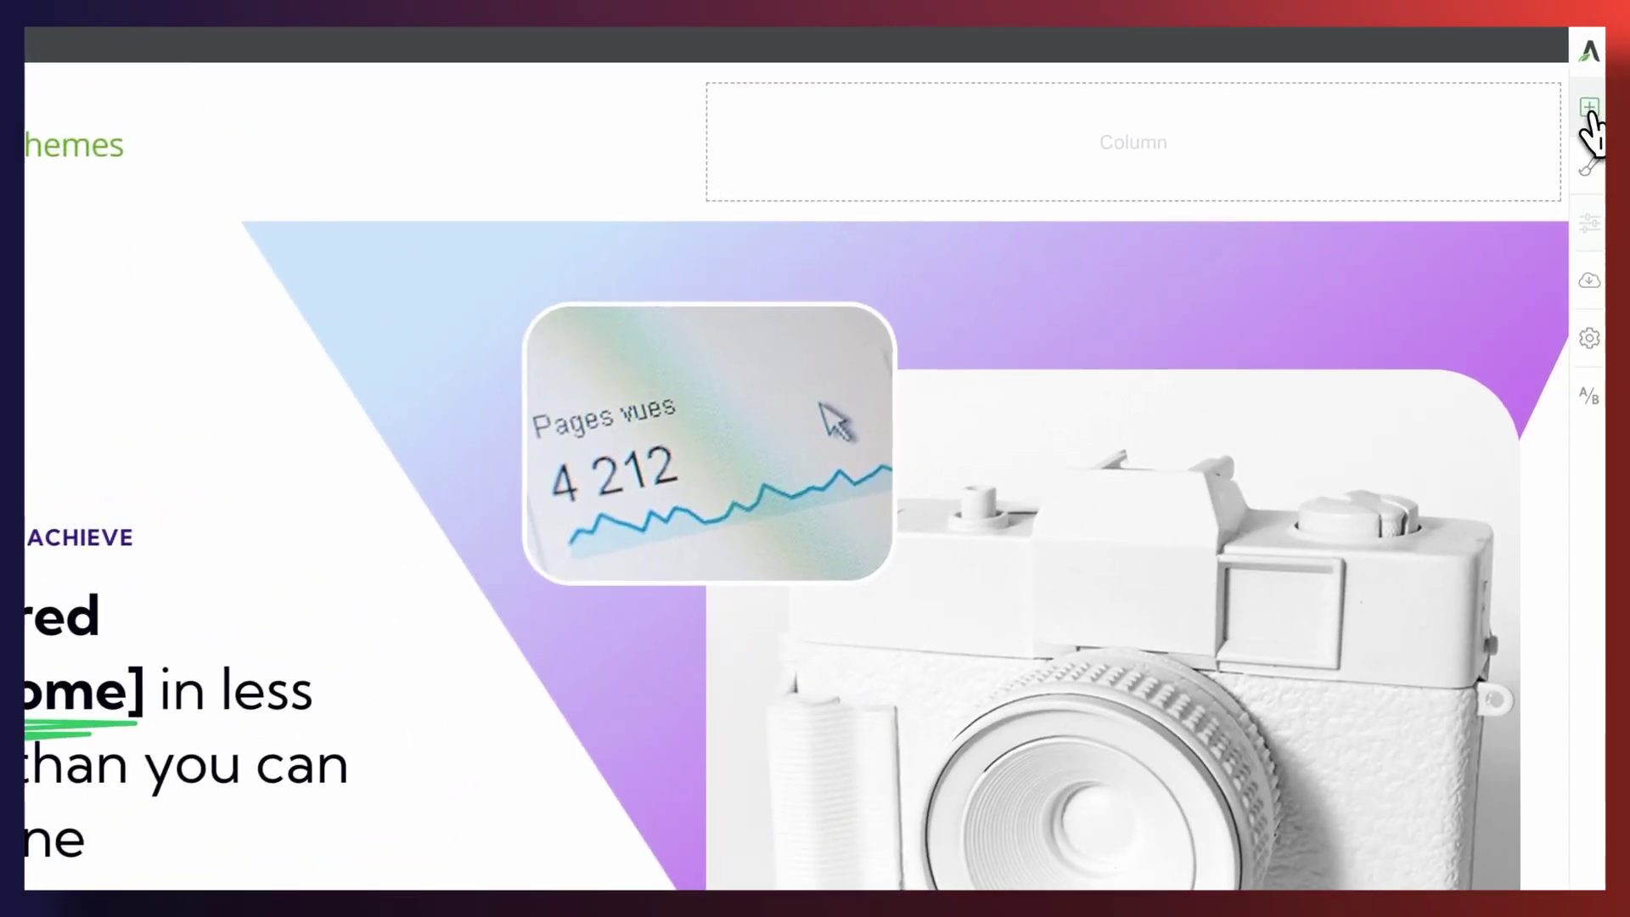
Search the elements for "menu" and insert a Custom Menu into the empty header column
left_click(1593, 87)
type("menu")
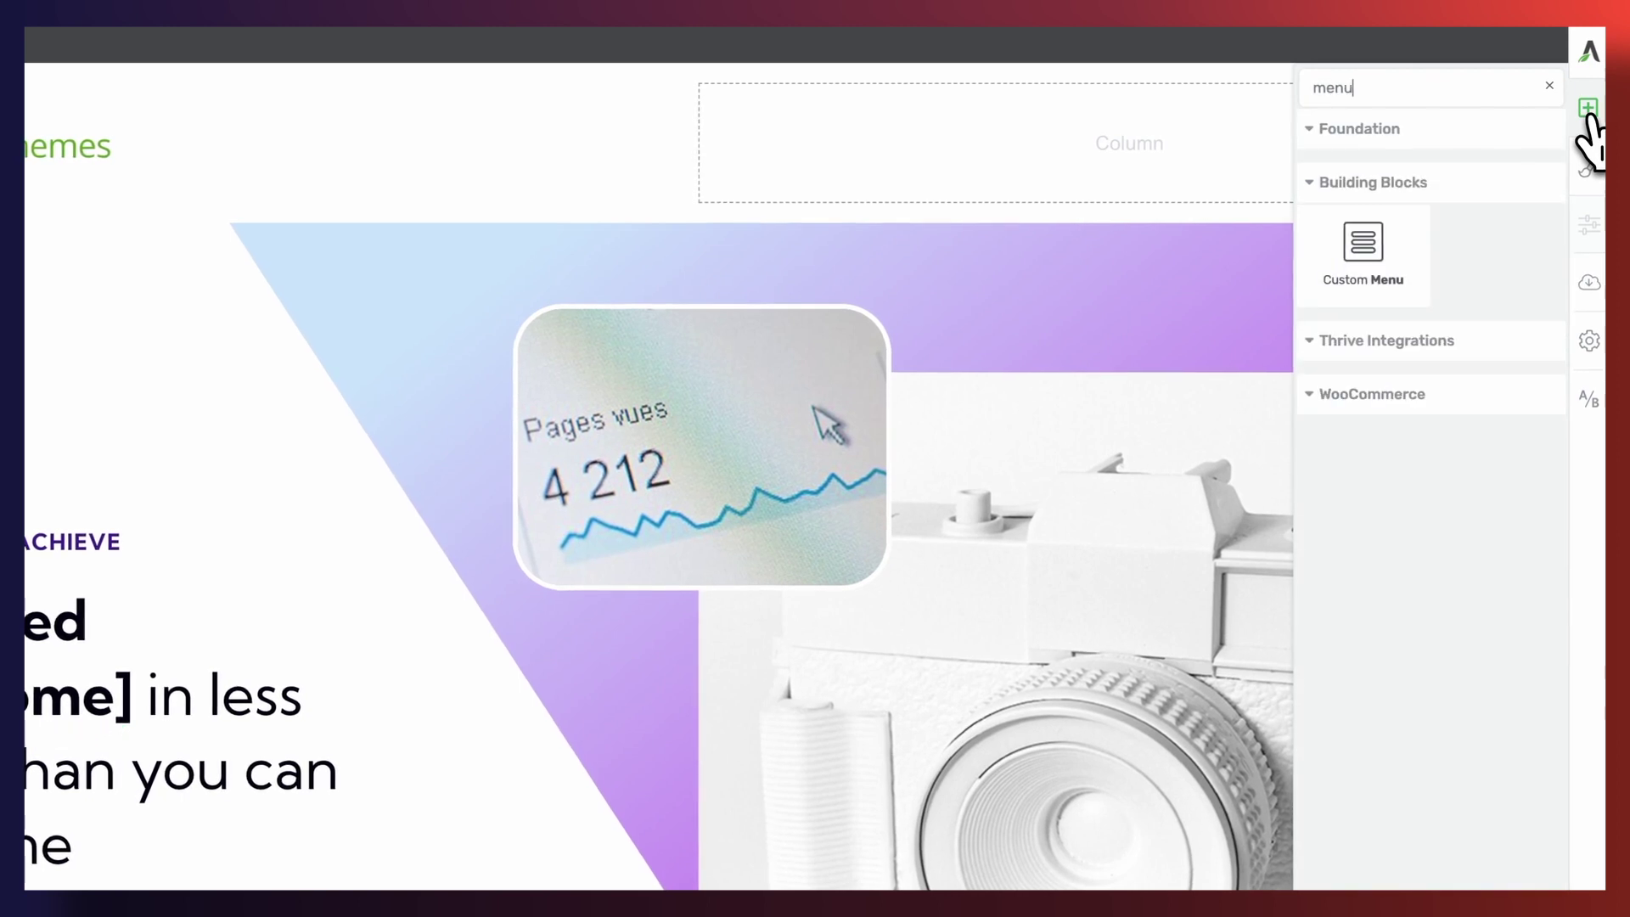
left_click_drag(1411, 237, 1081, 175)
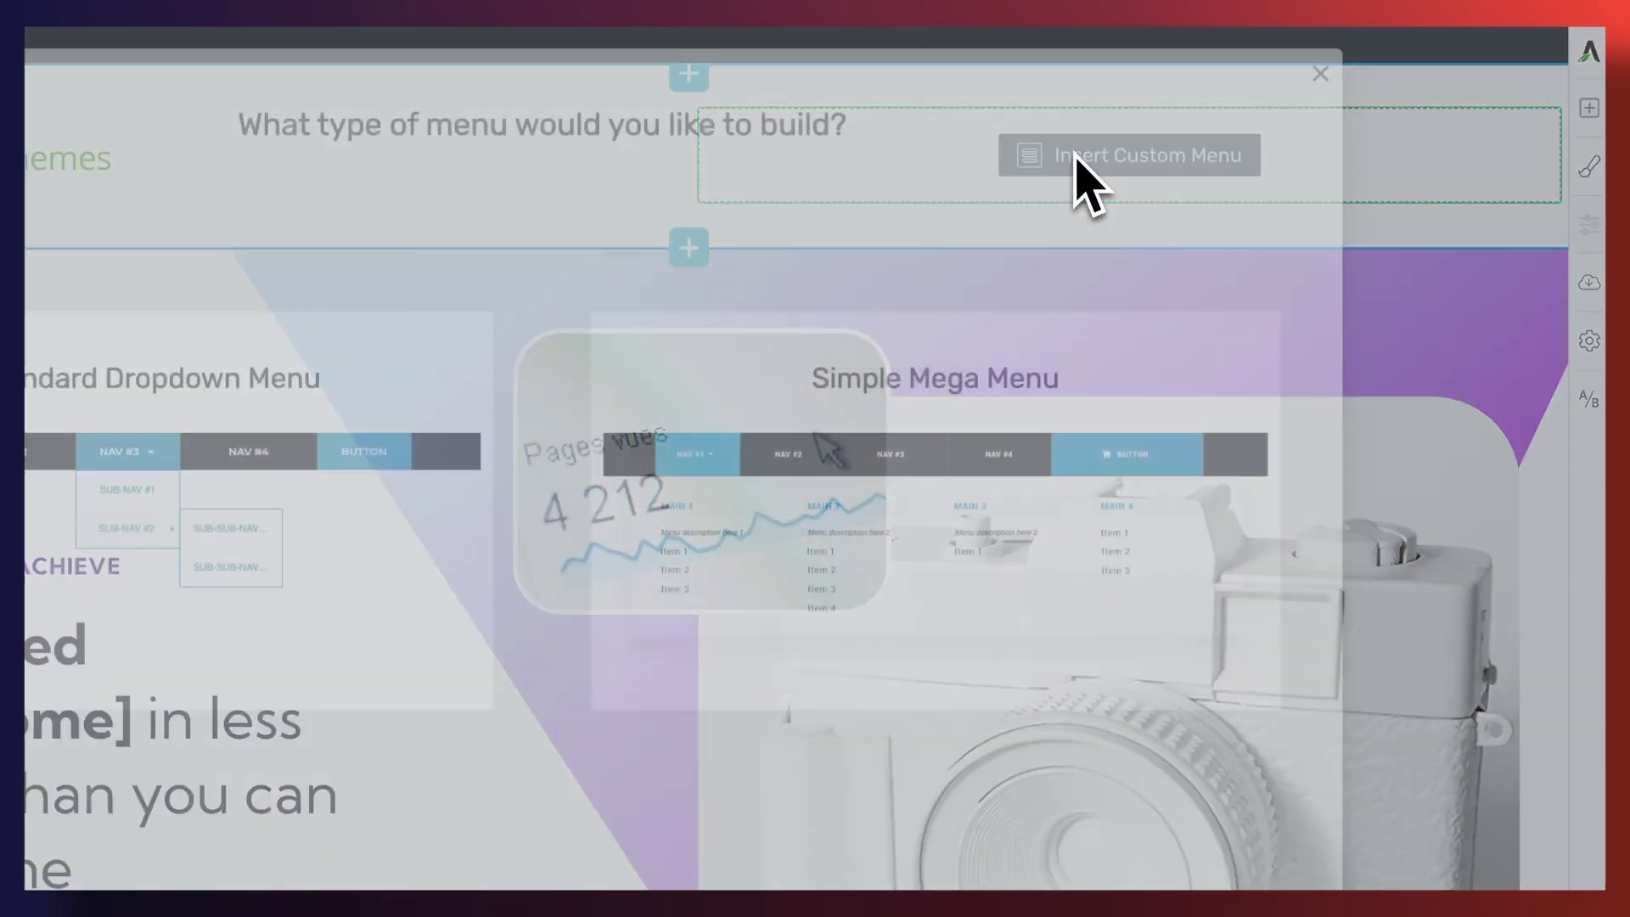
Choose the Simple Mega Menu type and use the WordPress menu "Example Menu" as its source
left_click(785, 333)
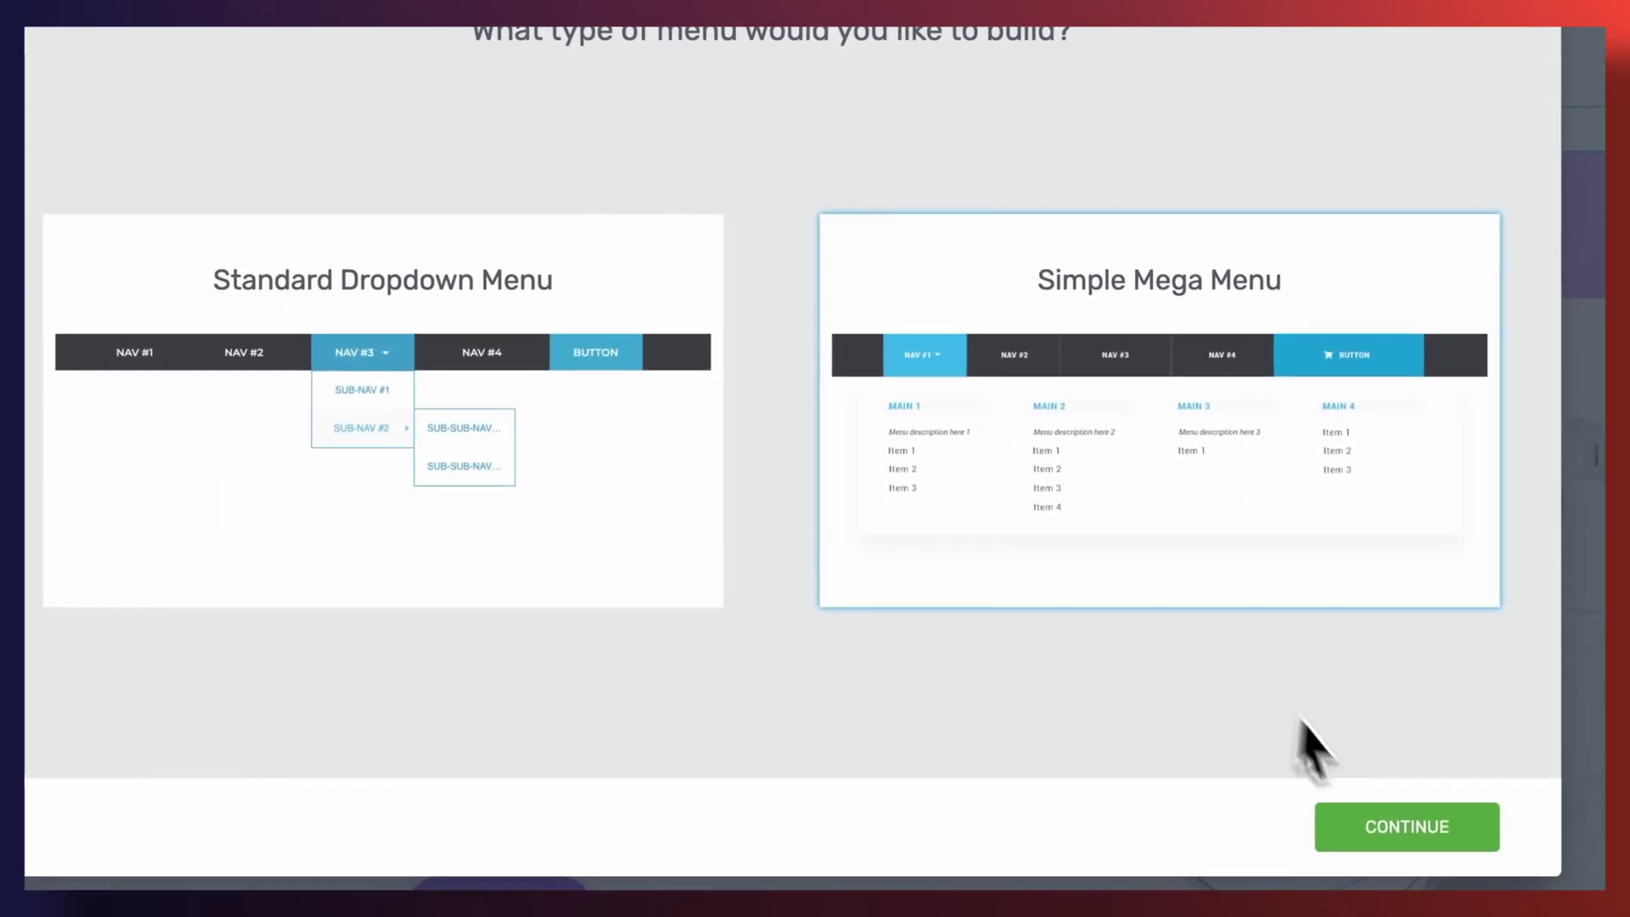
left_click(1349, 825)
left_click(1158, 404)
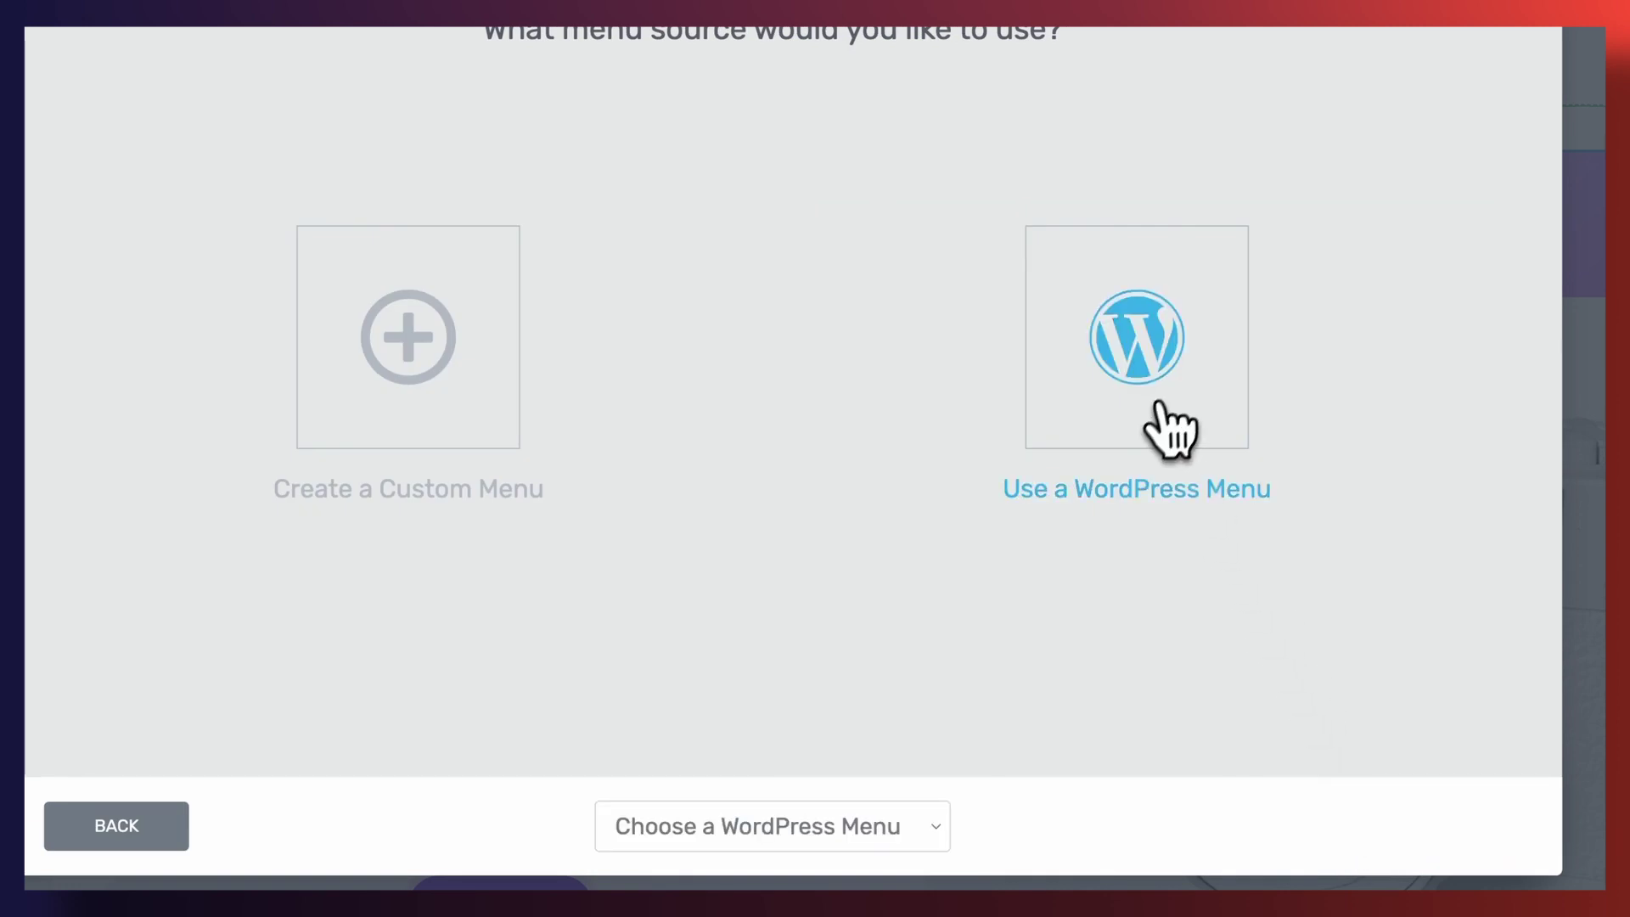
left_click(898, 828)
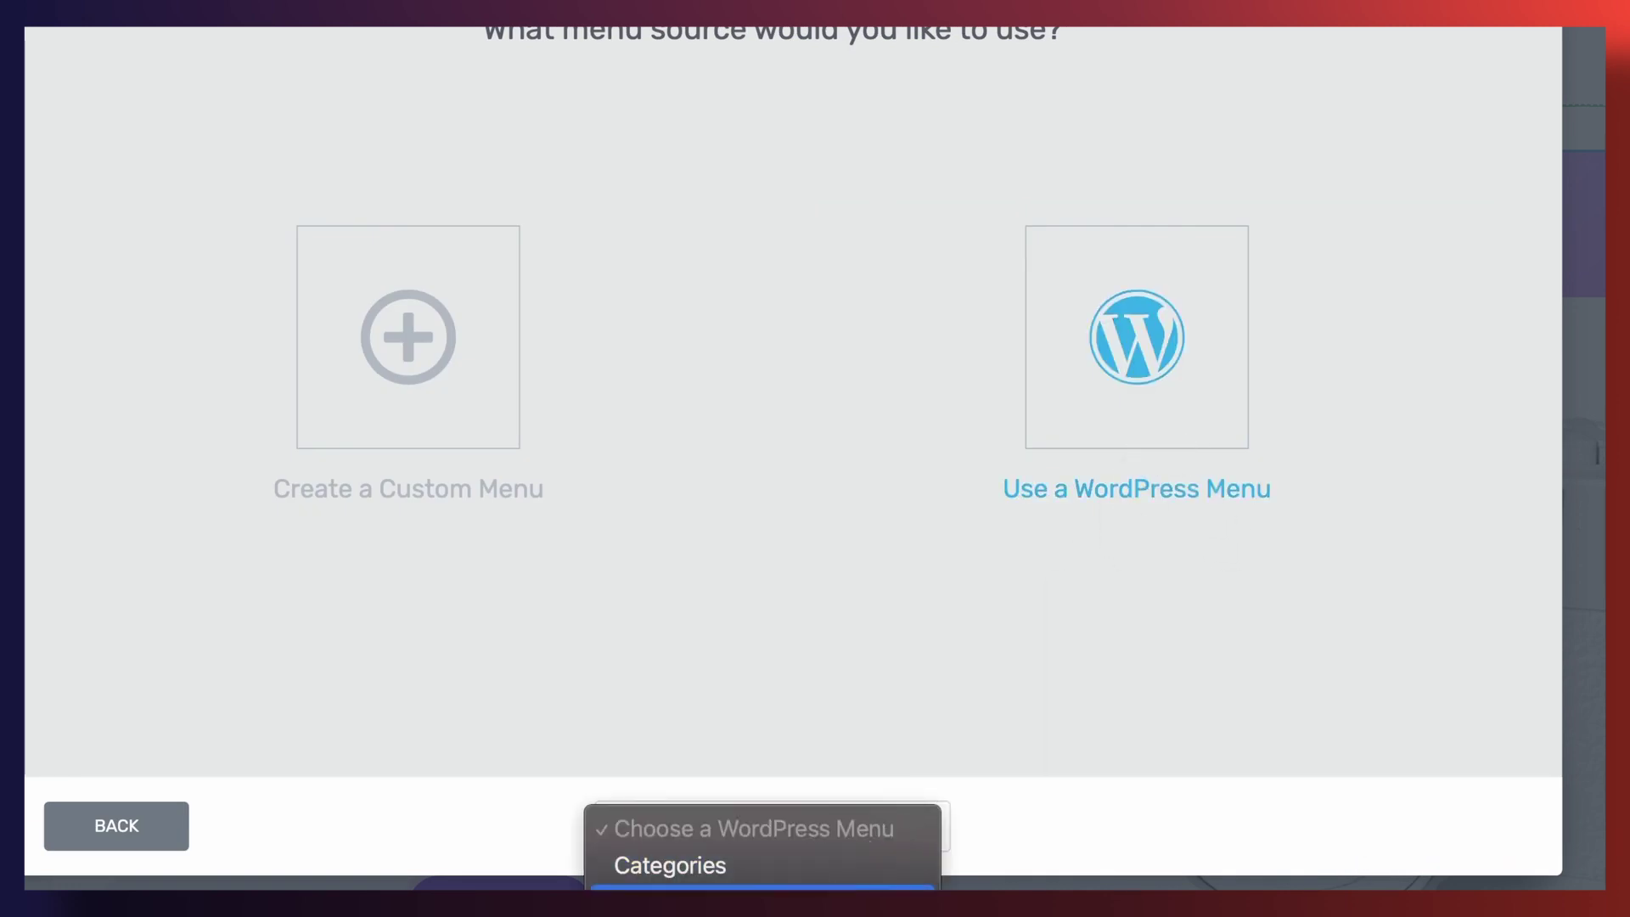
left_click(857, 902)
left_click(1266, 832)
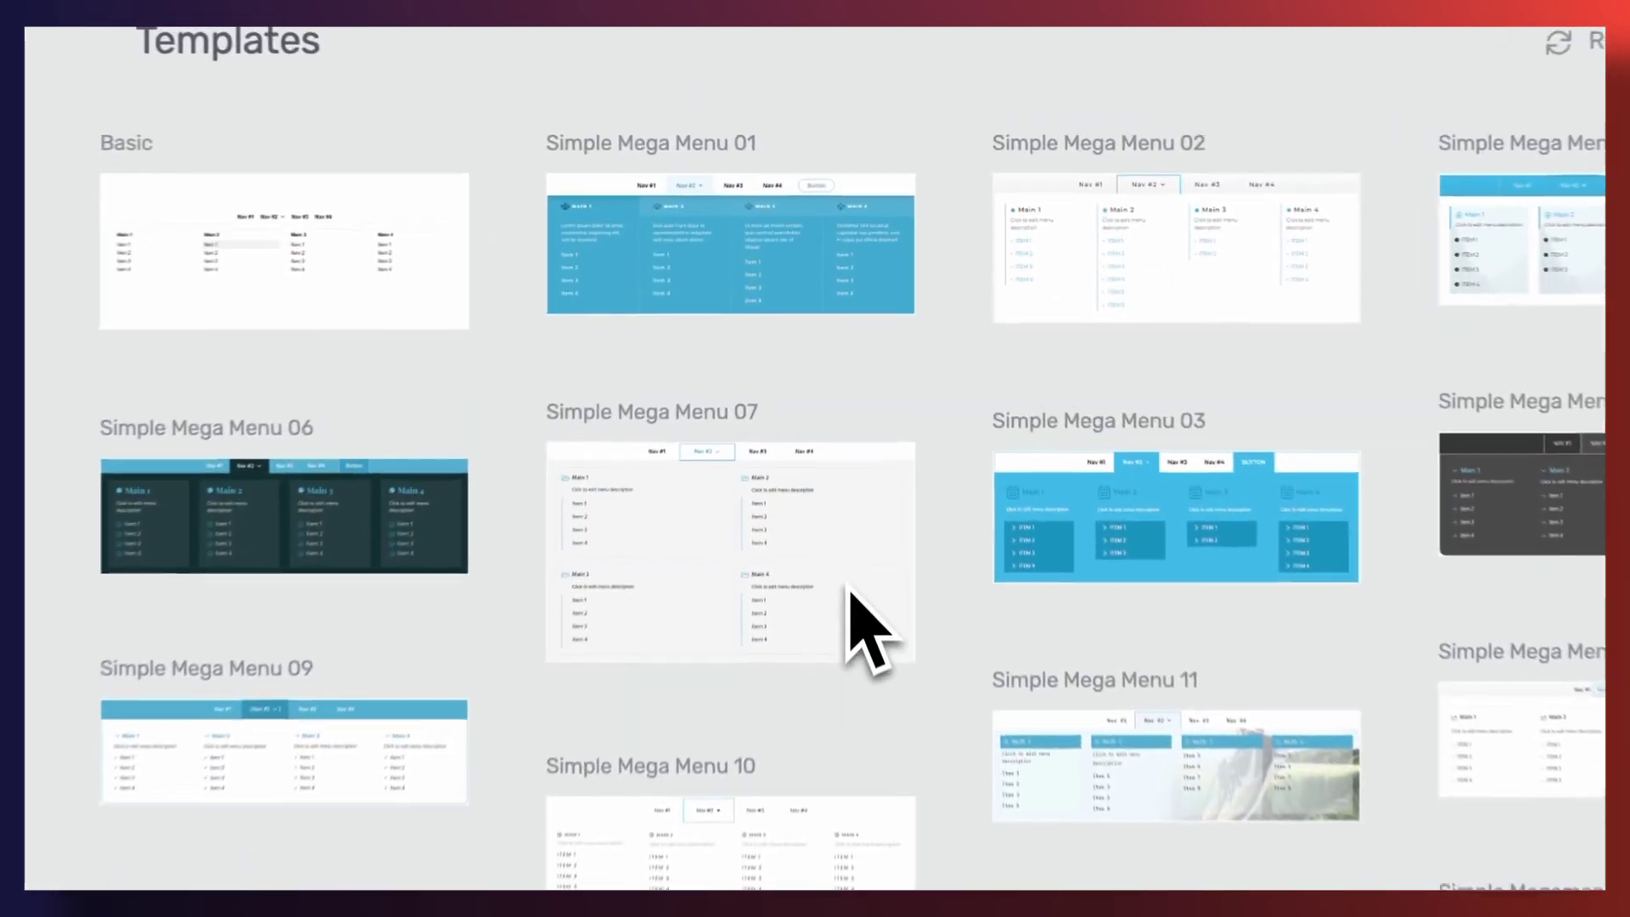
Browse the mega menu templates and apply Simple Mega Menu 03
scroll(546, 626, "down", 3)
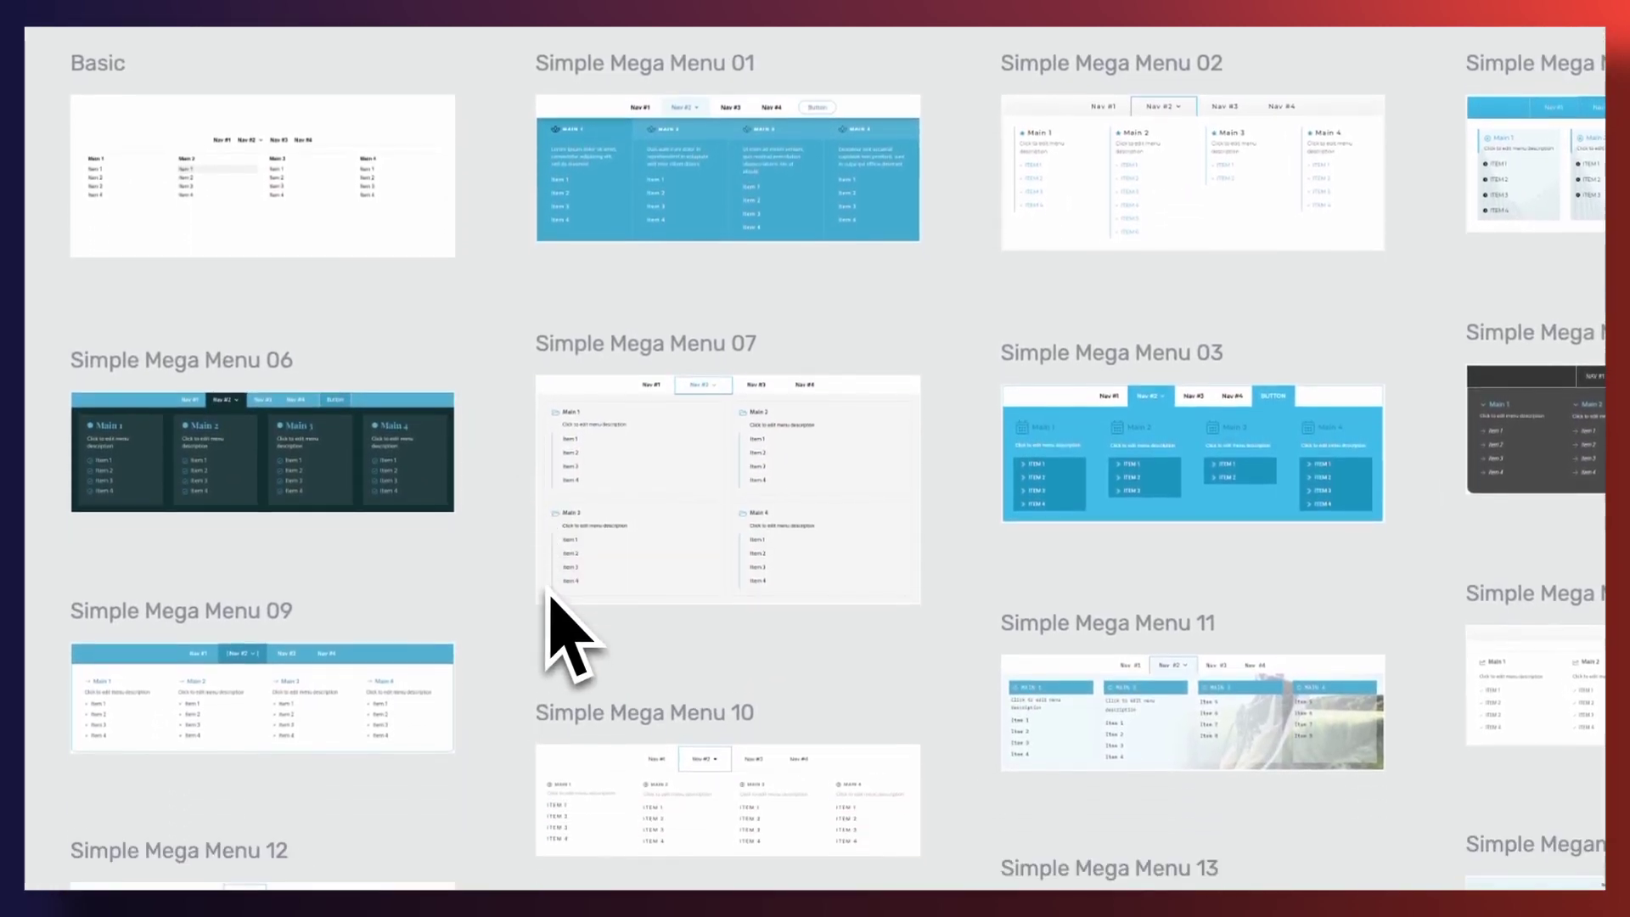
scroll(548, 595, "up", 3)
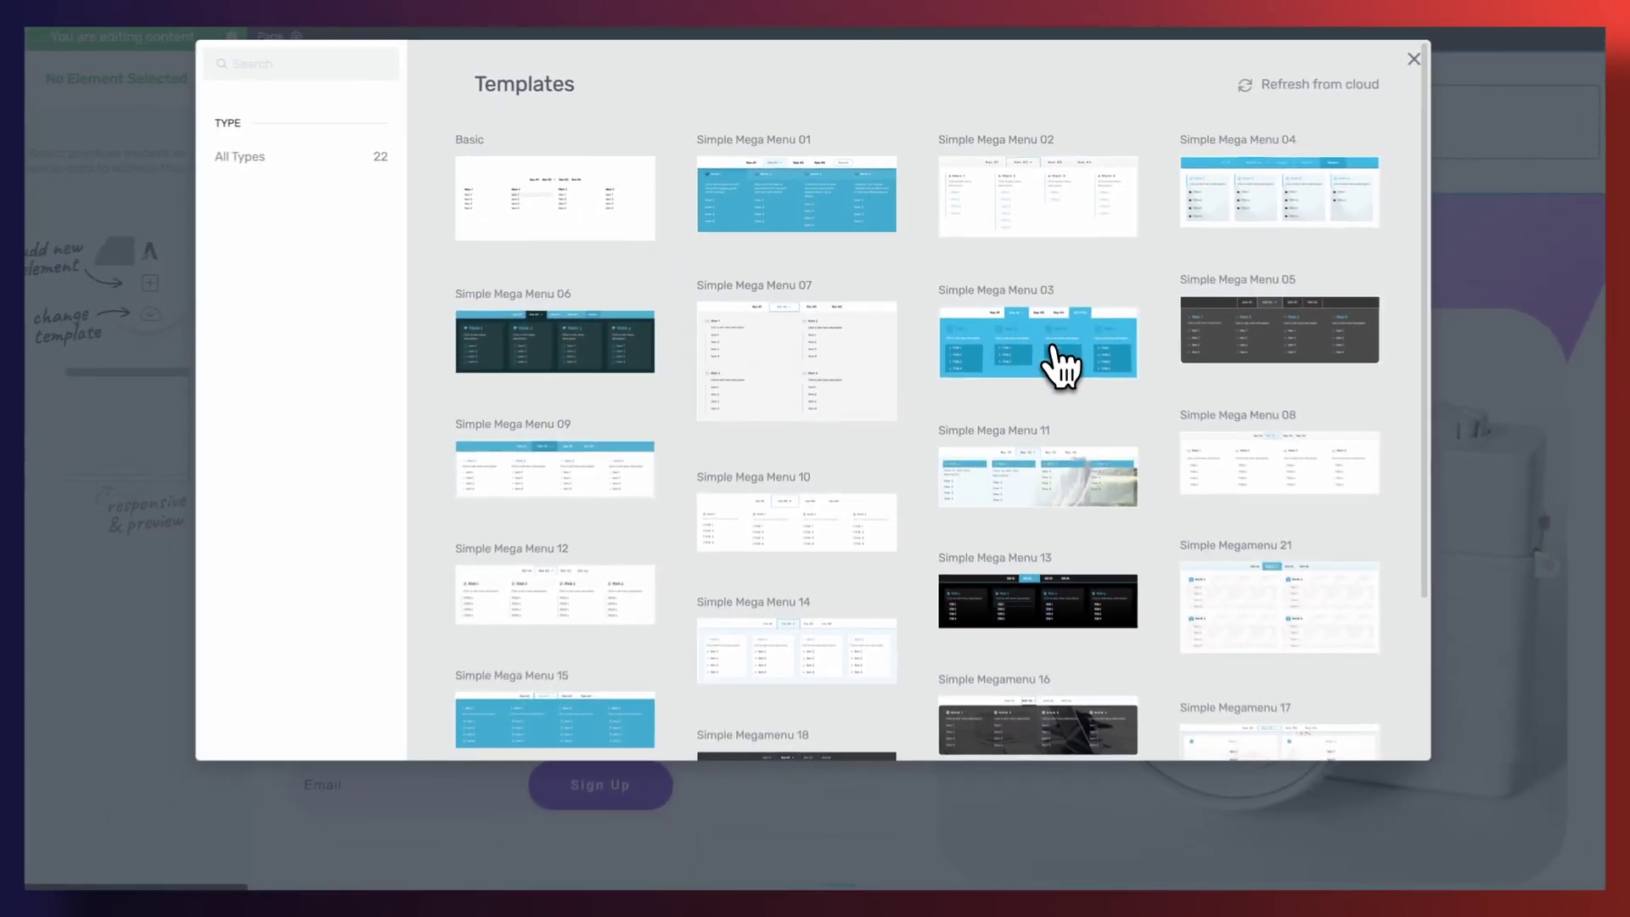
left_click(1188, 551)
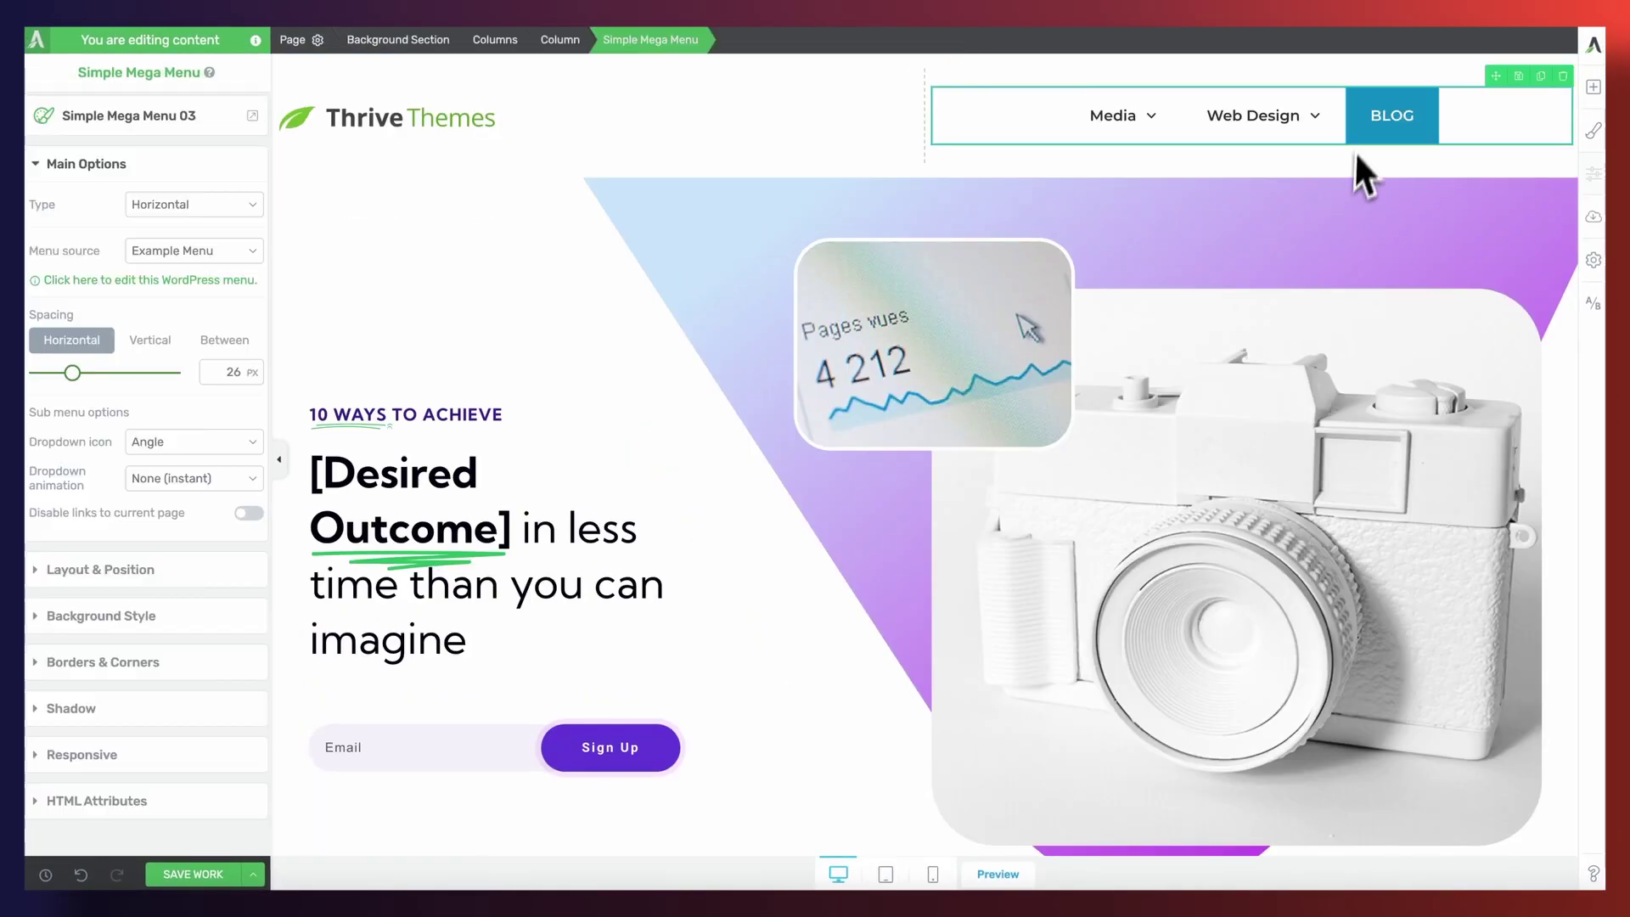
Select the mega menu dropdown under Media and lay out all dropdowns in two columns
mouse_move(1151, 119)
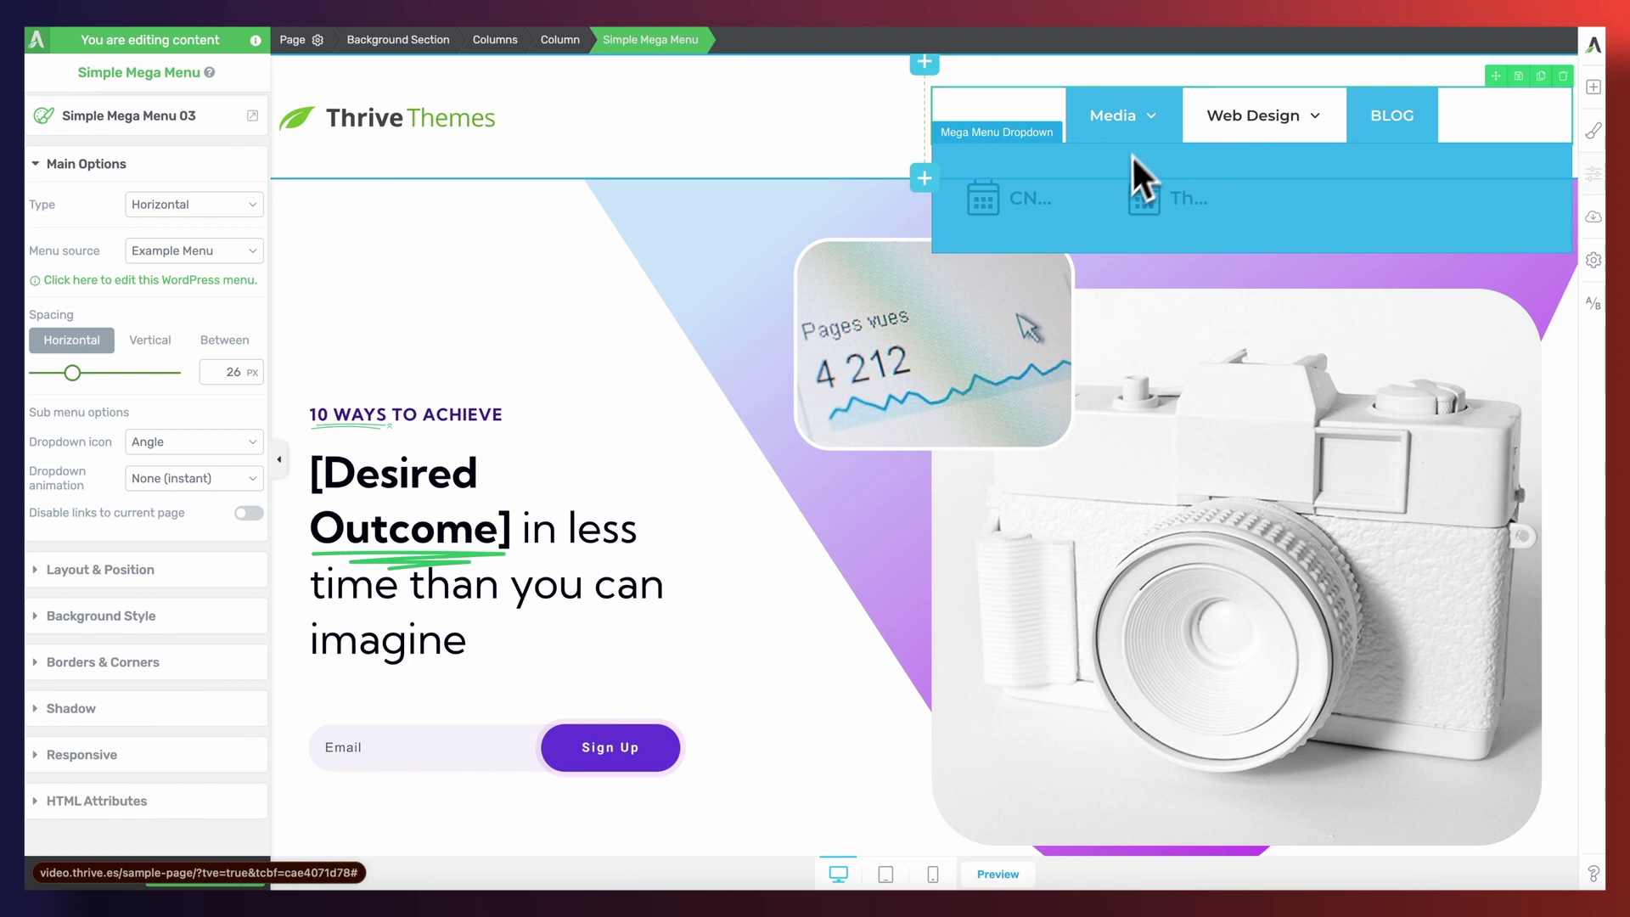
left_click(1041, 248)
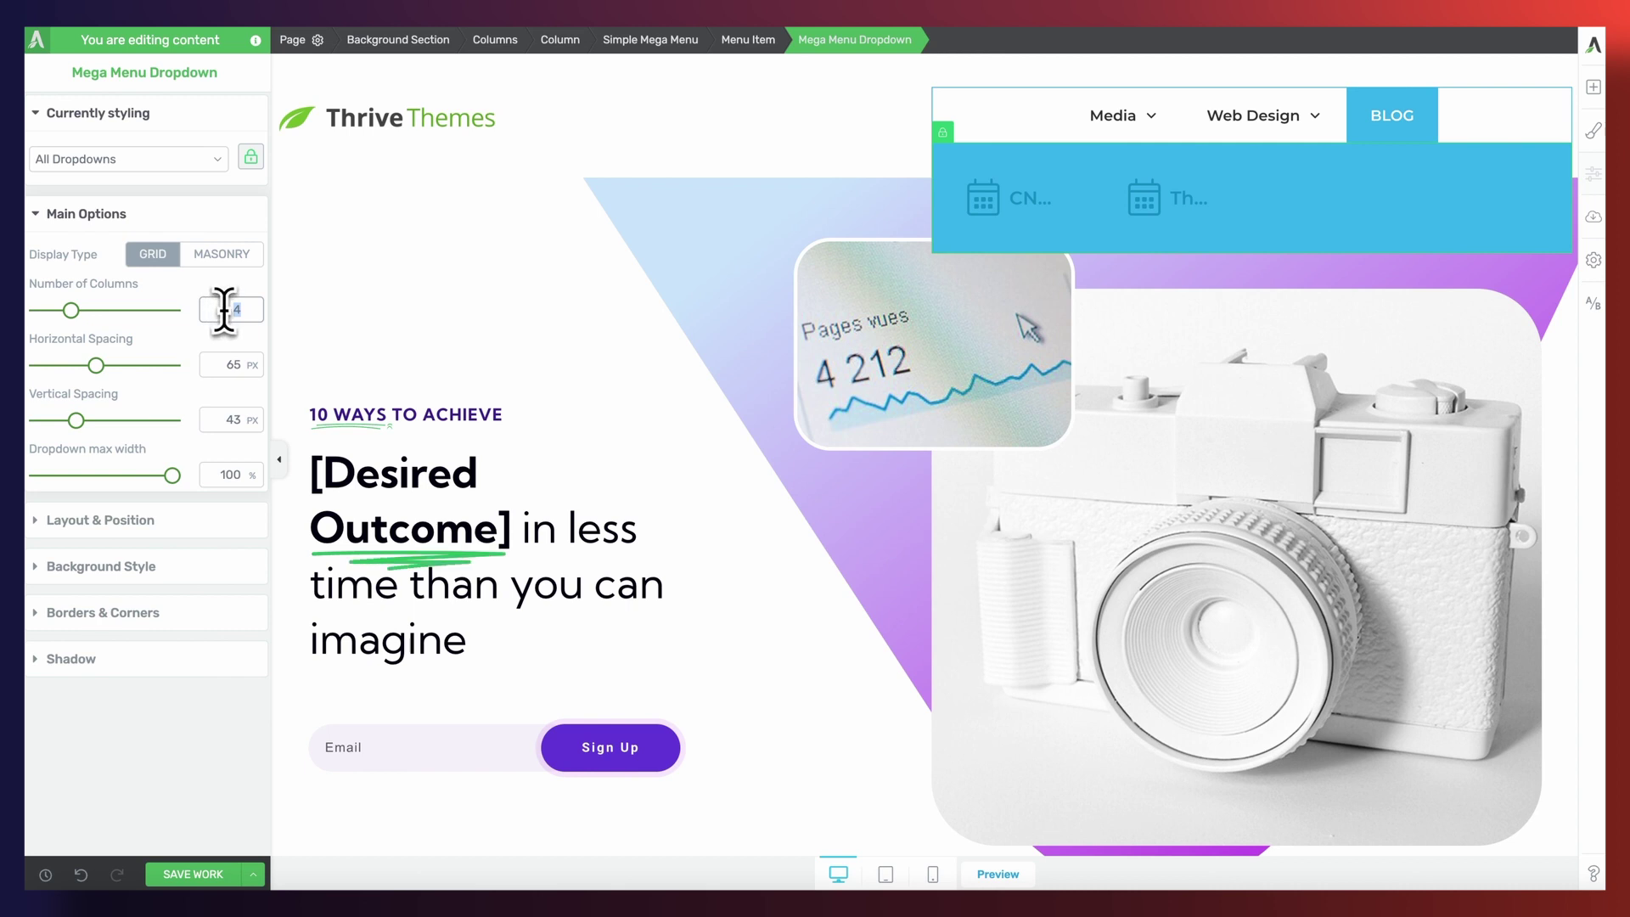
Set the icon color of the second-level mega menu items to #ffffff and check the header menu's dropdowns
left_click(1049, 207)
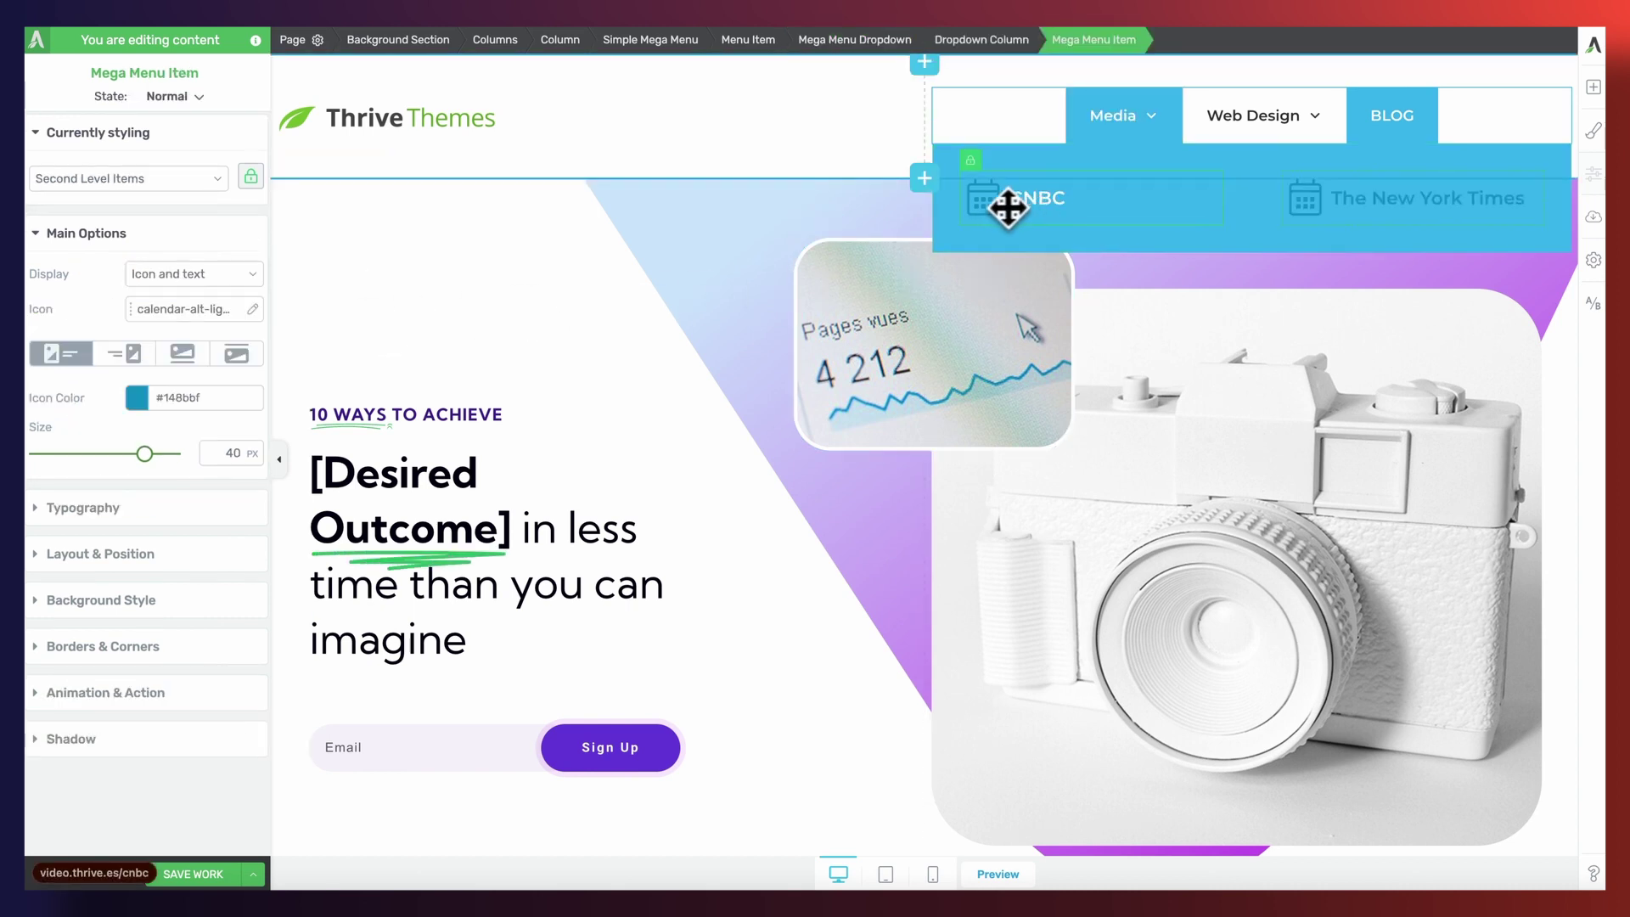
left_click(138, 399)
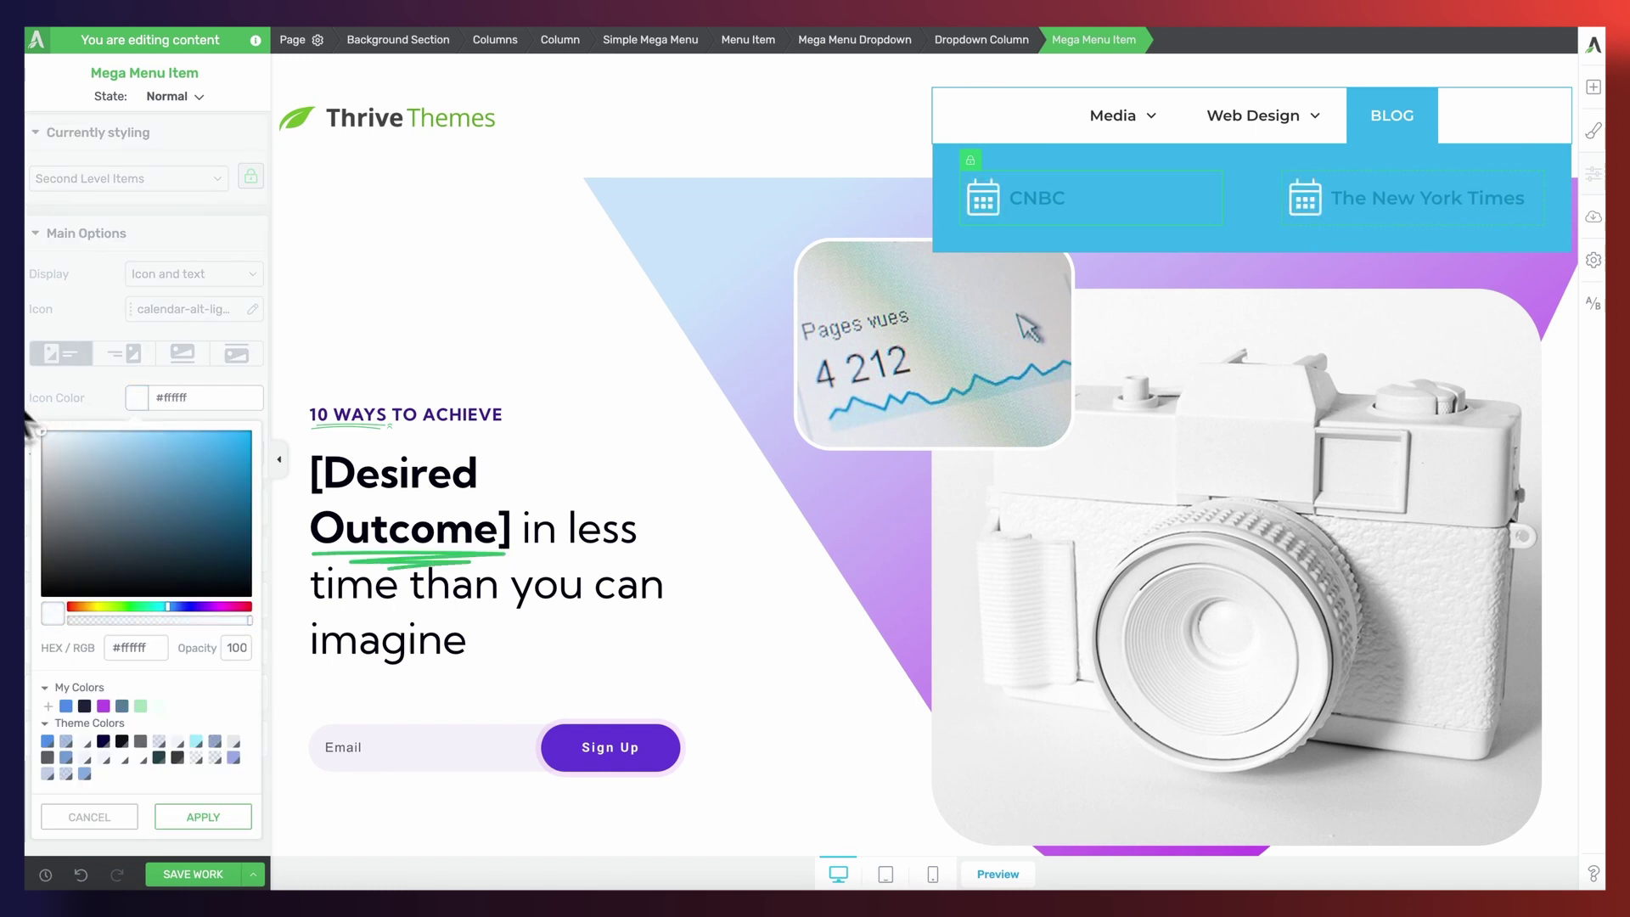
left_click(228, 813)
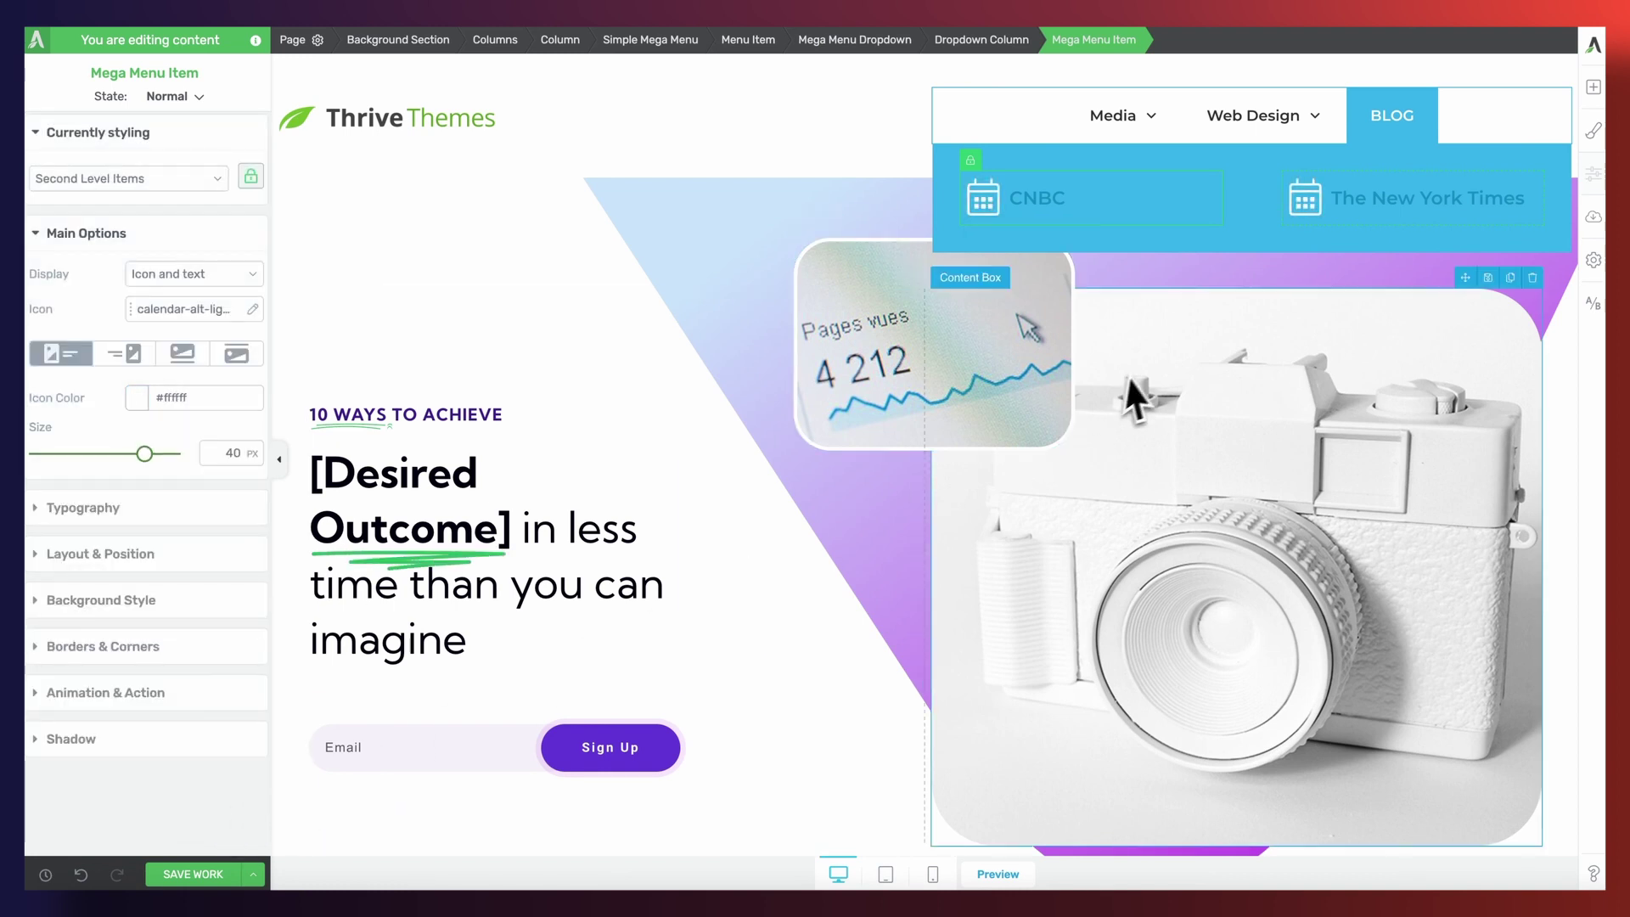
left_click(1292, 125)
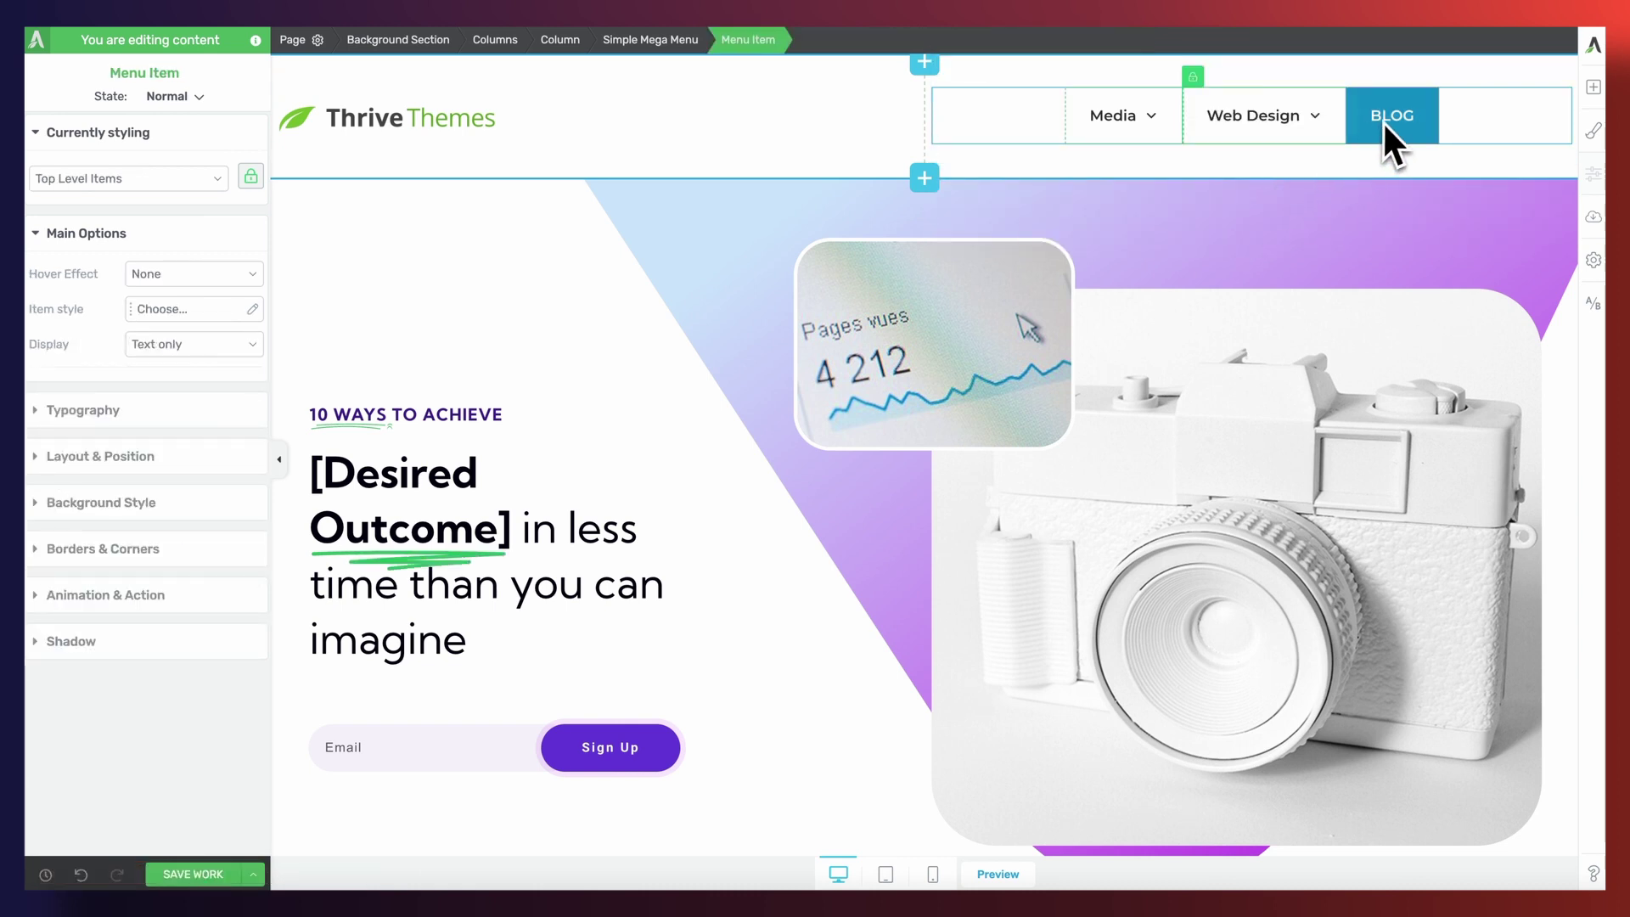
mouse_move(1210, 115)
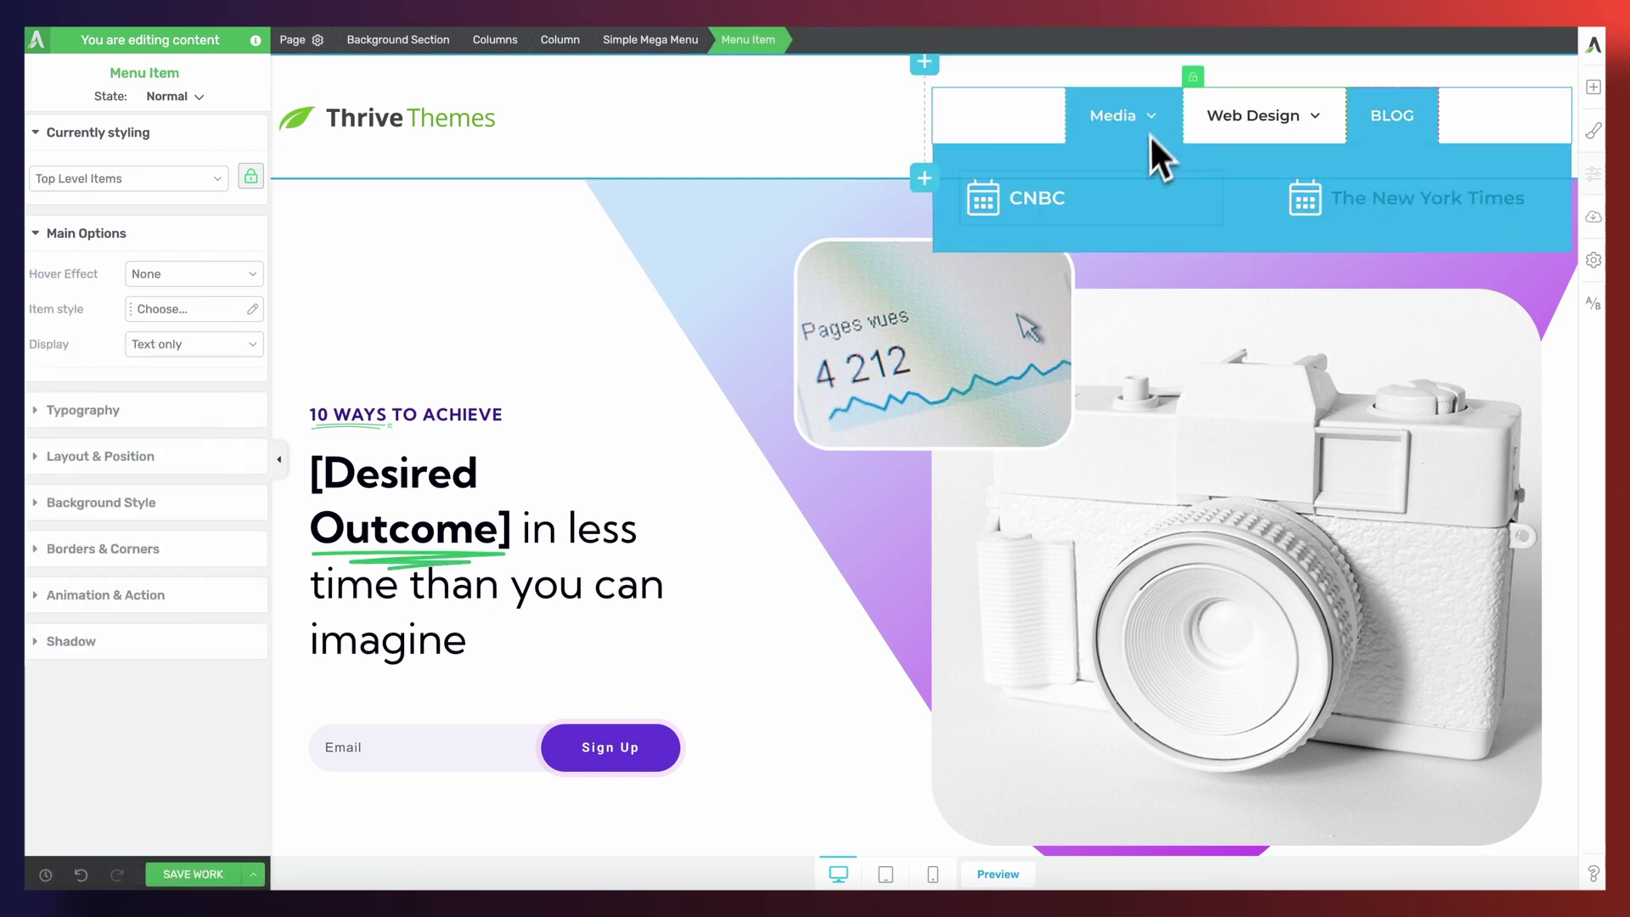